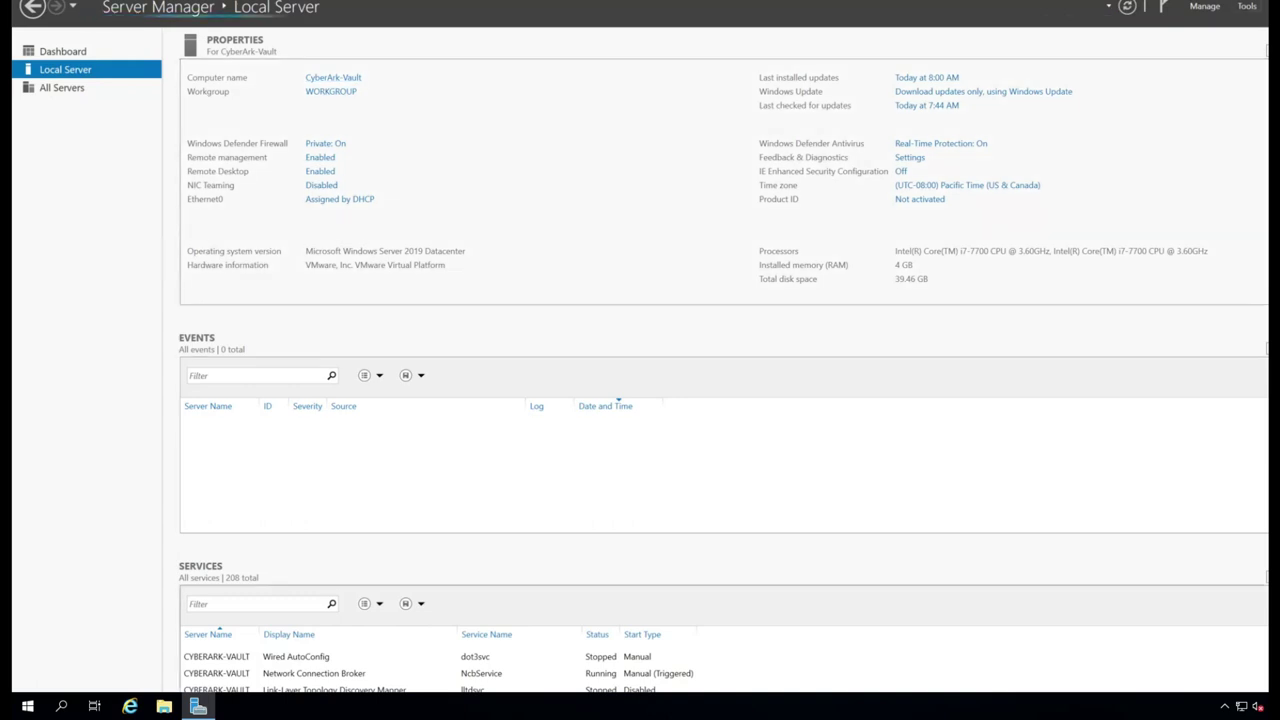
# - Open the Ethernet0 adapter's properties from Network & Internet settings
pyautogui.hotkey('alt', 'F4')
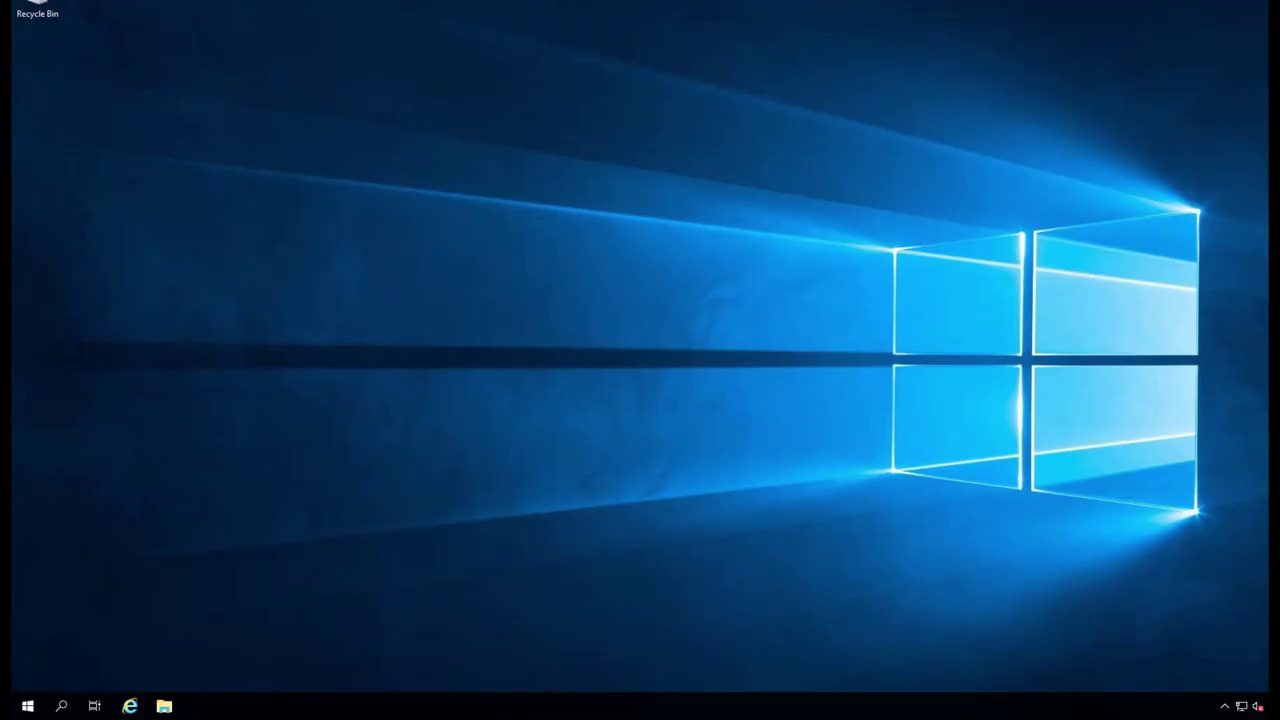
pyautogui.rightClick(1241, 706)
pyautogui.click(1212, 689)
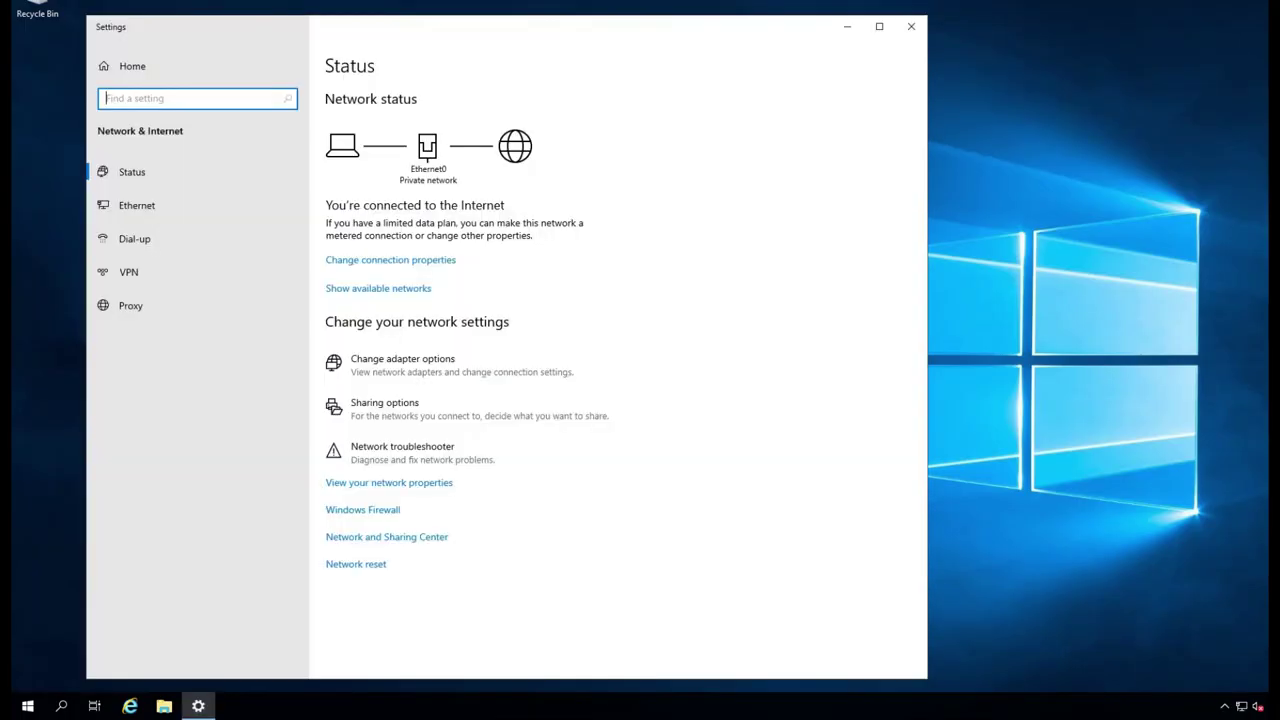
pyautogui.click(137, 205)
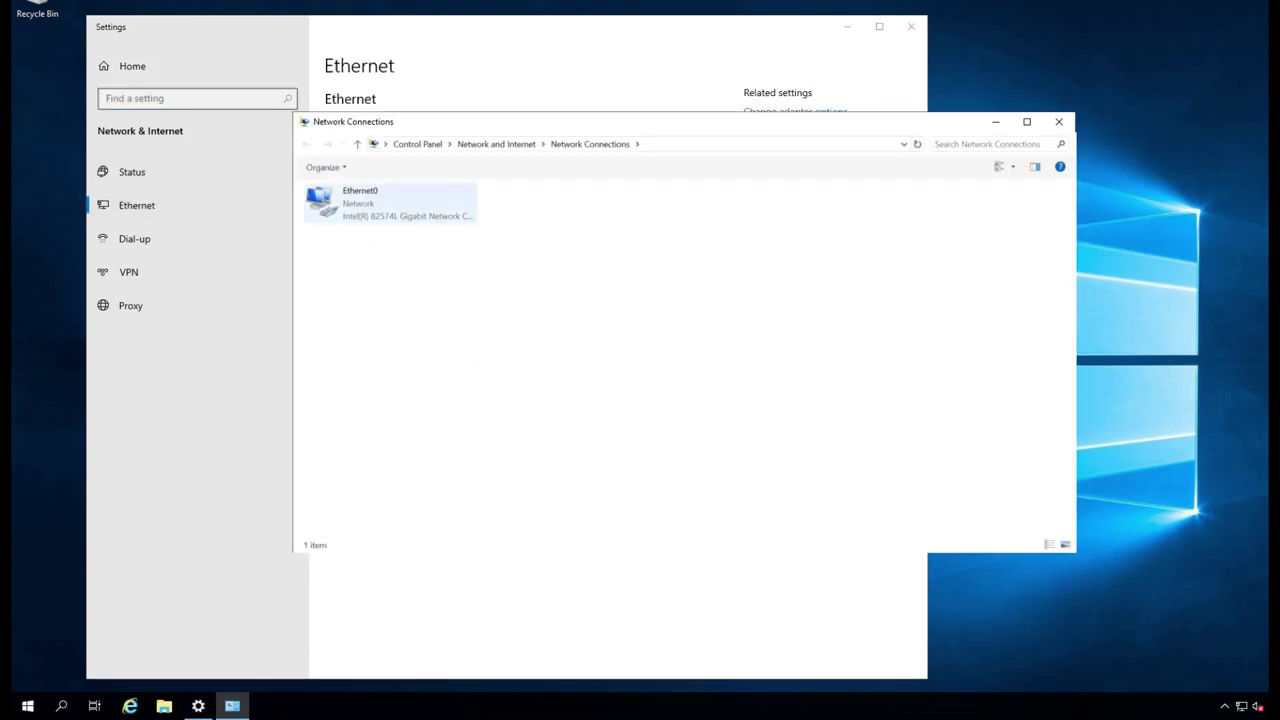
pyautogui.click(360, 200)
pyautogui.rightClick(359, 206)
pyautogui.click(400, 338)
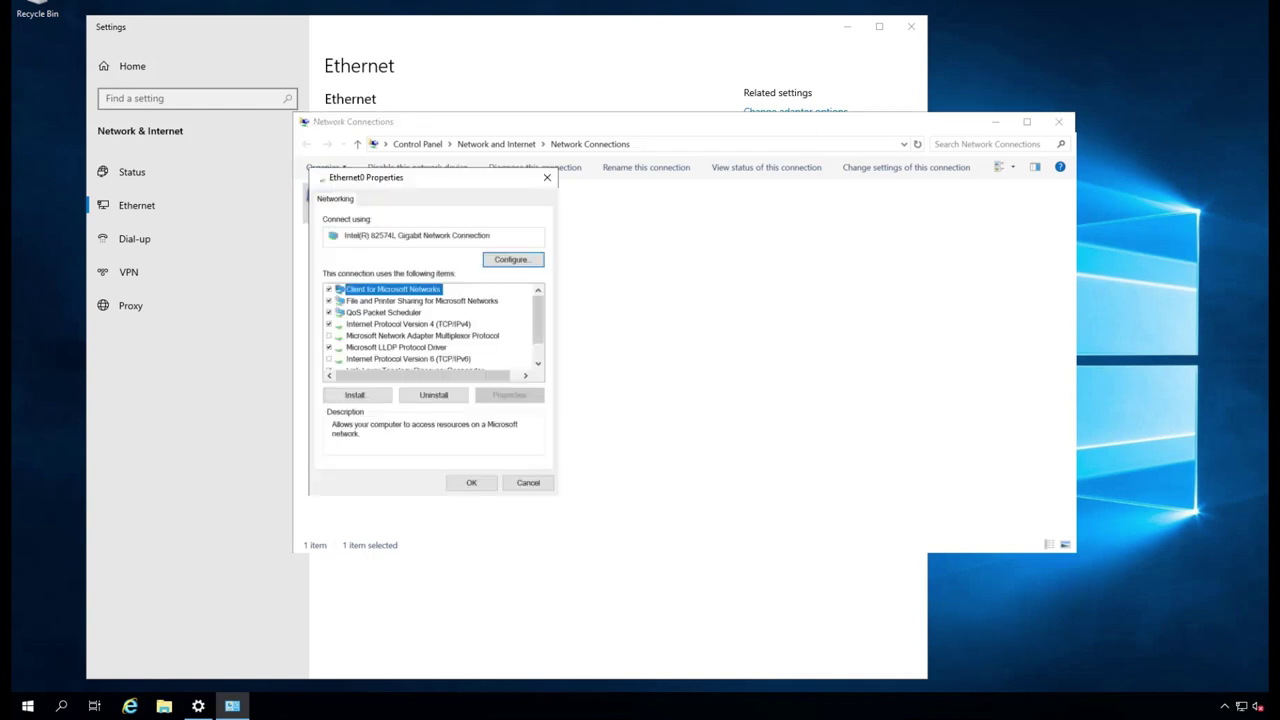
# - Uncheck file sharing, QoS, LLDP and both link-layer topology items, leaving IPv4, and apply
pyautogui.click(329, 301)
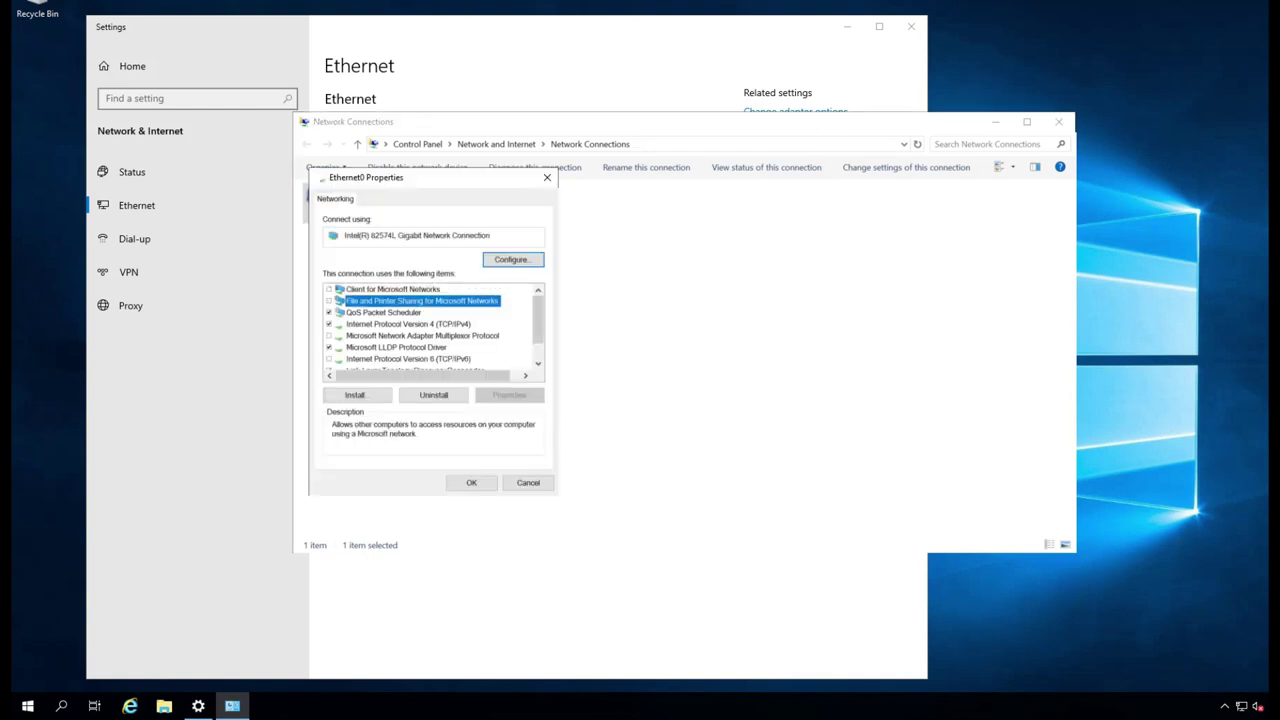
pyautogui.click(329, 312)
pyautogui.click(329, 347)
pyautogui.scroll(-1, 430, 330)
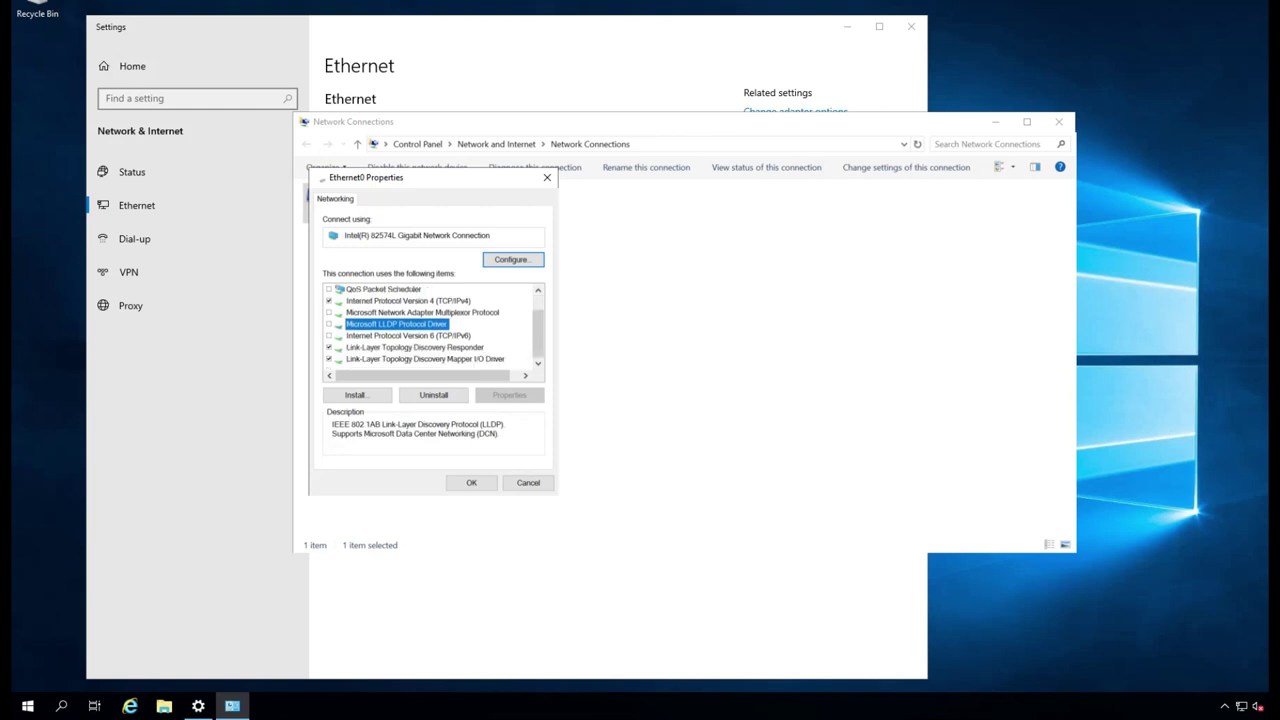
pyautogui.click(329, 347)
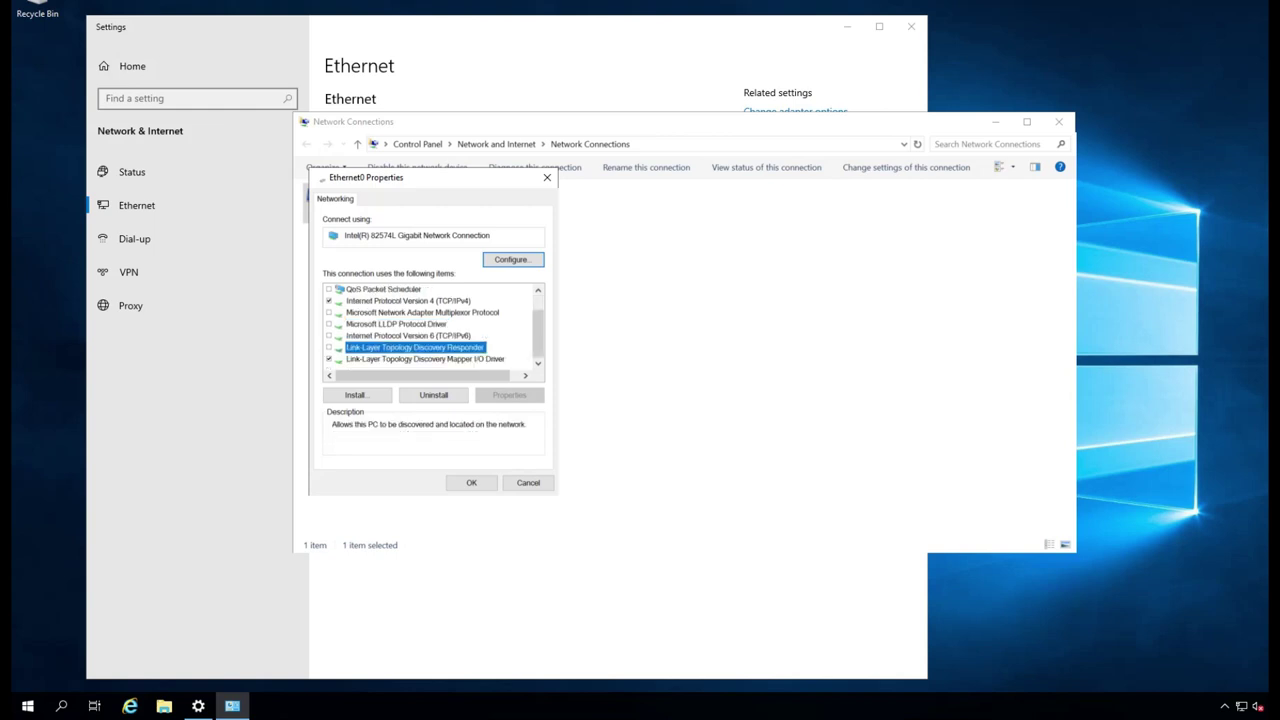
pyautogui.click(329, 359)
pyautogui.click(471, 482)
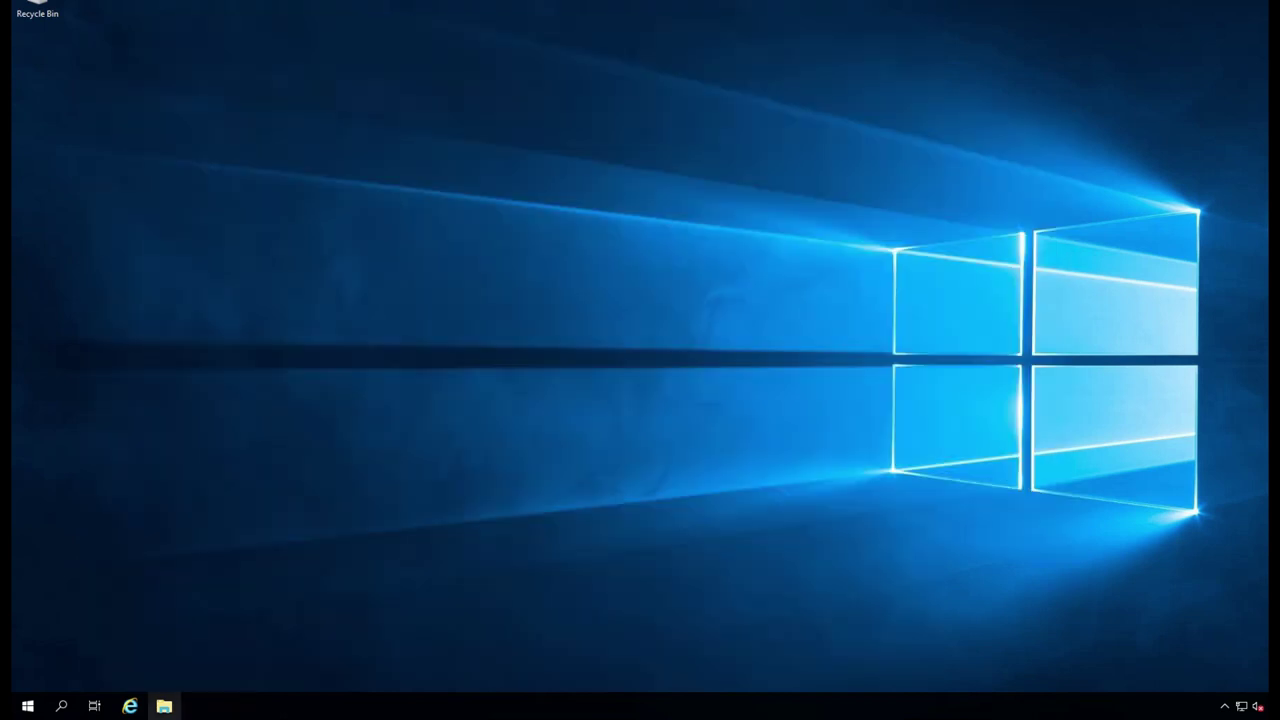
# - Browse C:\Software\CyberArk Vault and DR to Server-Rls-v11.2 and run its setup as administrator
pyautogui.click(164, 706)
pyautogui.click(340, 284)
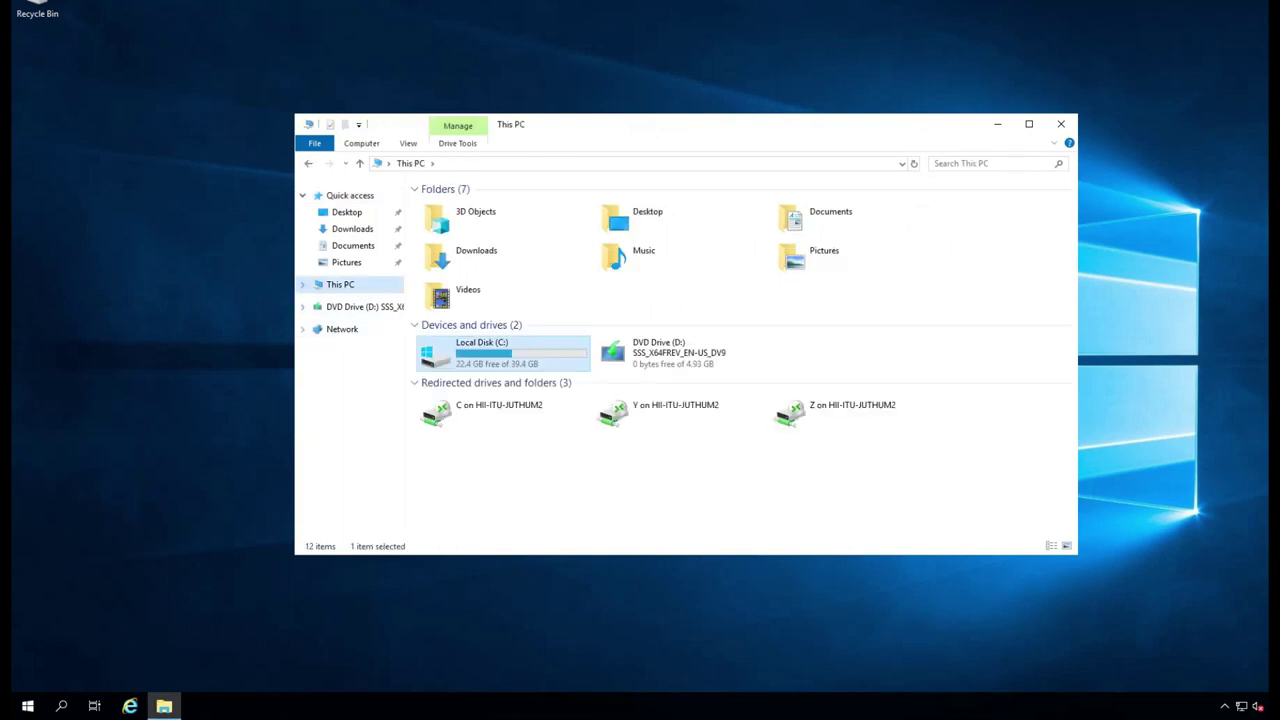
pyautogui.doubleClick(470, 345)
pyautogui.doubleClick(449, 249)
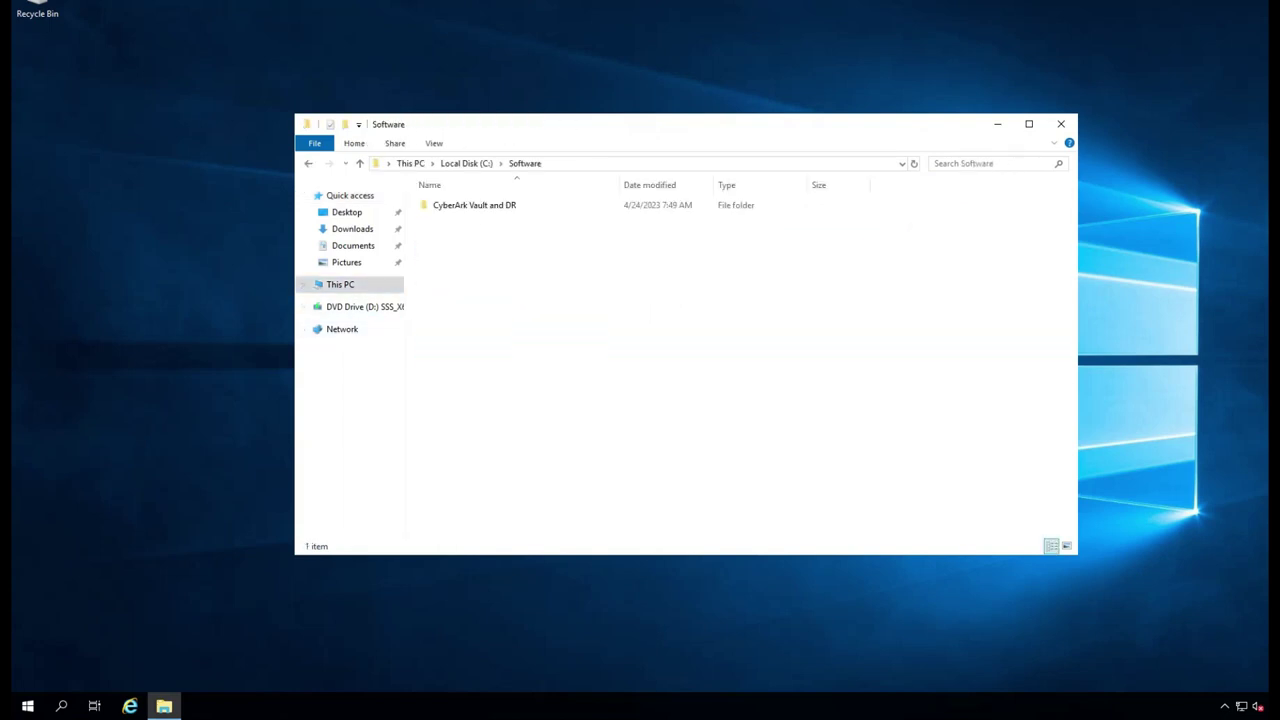
pyautogui.doubleClick(474, 205)
pyautogui.doubleClick(474, 205)
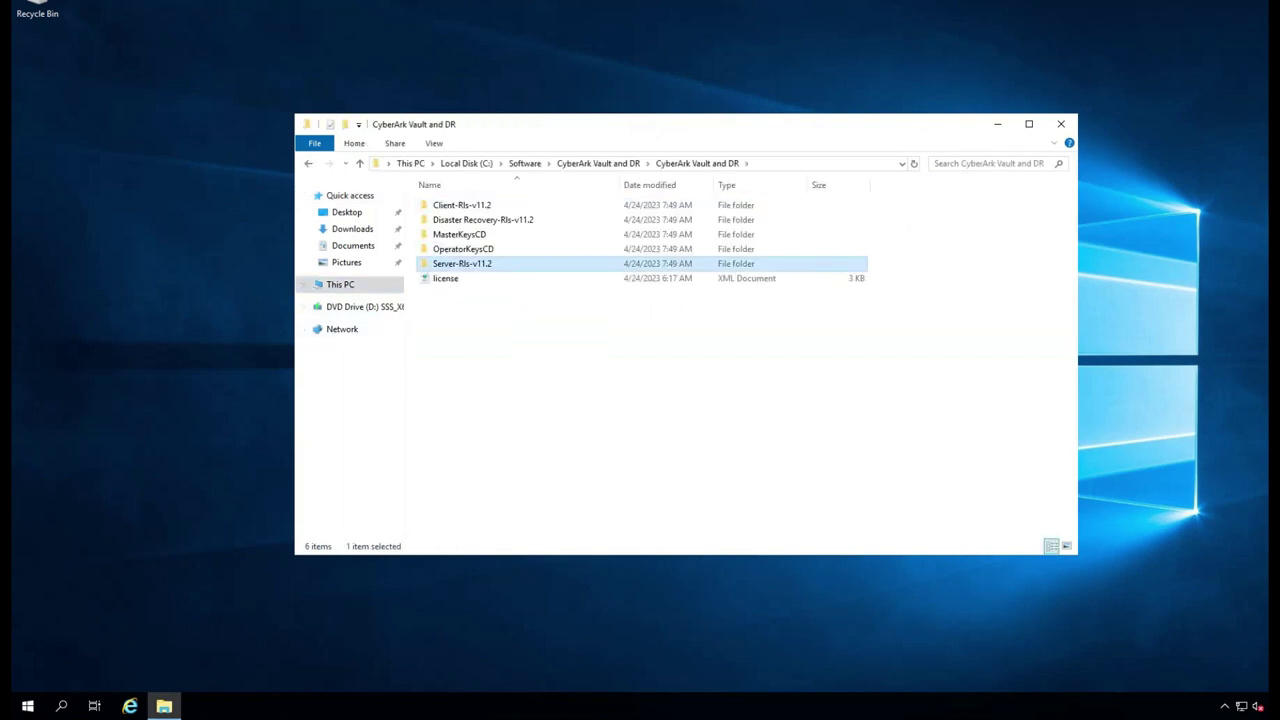
pyautogui.doubleClick(455, 263)
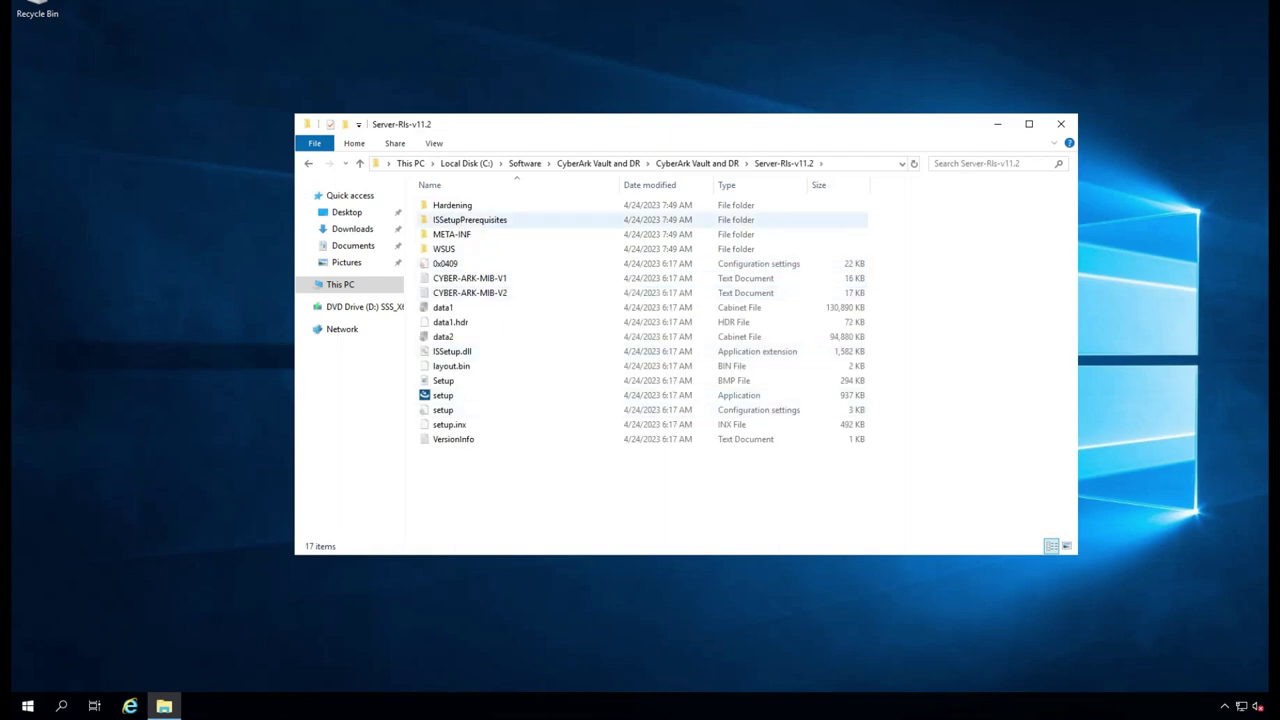
pyautogui.click(697, 163)
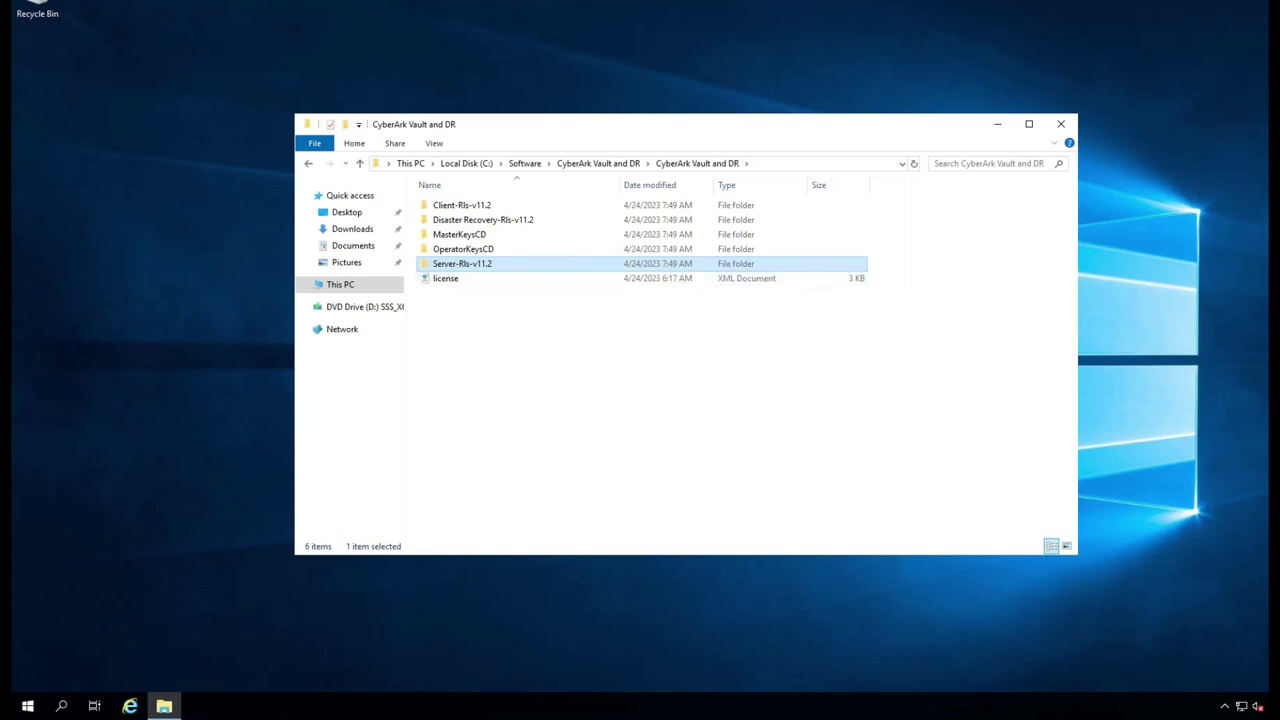
pyautogui.doubleClick(452, 264)
pyautogui.rightClick(441, 396)
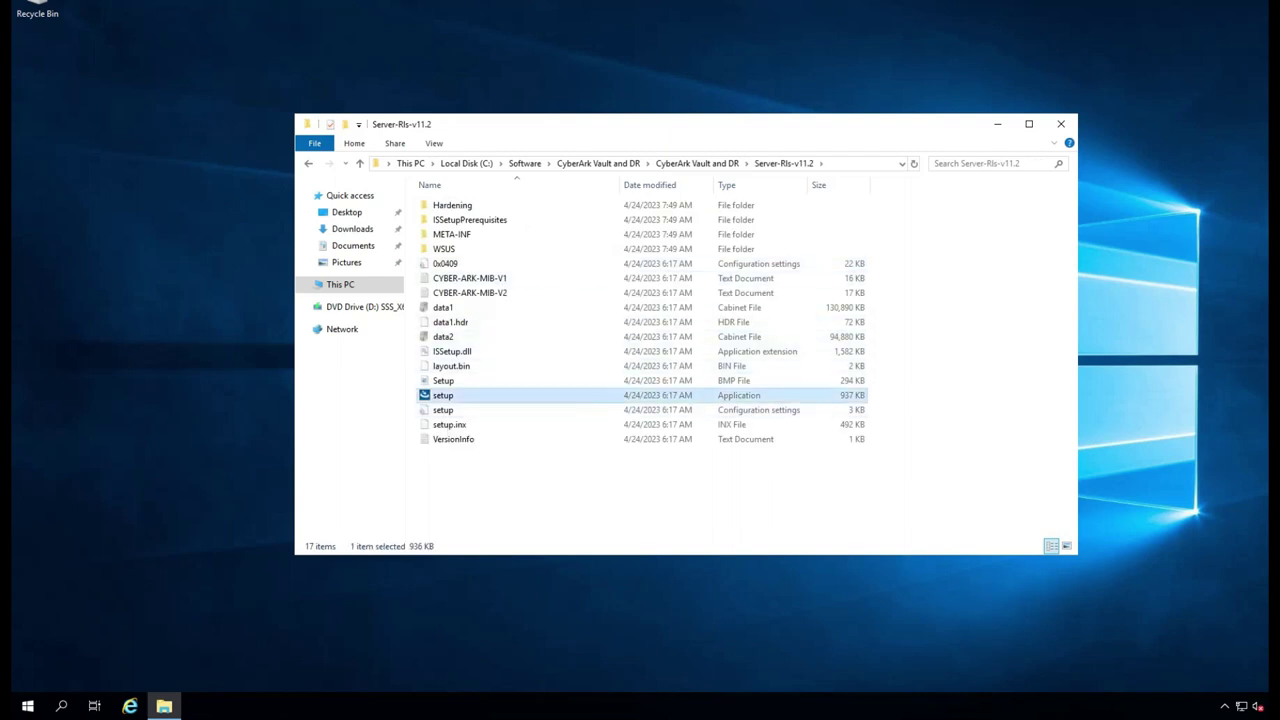
pyautogui.click(503, 425)
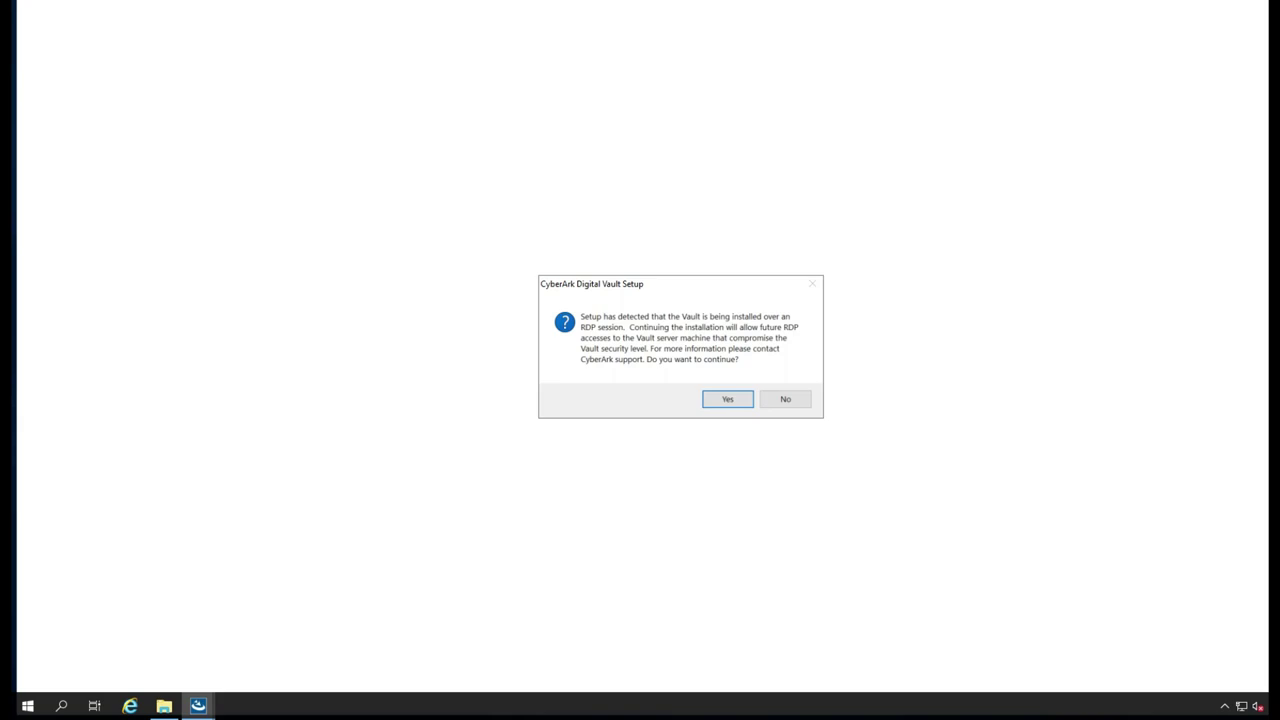
# - Accept the RDP warning, pass the welcome page, and enter the user's name and company
pyautogui.press('Return')
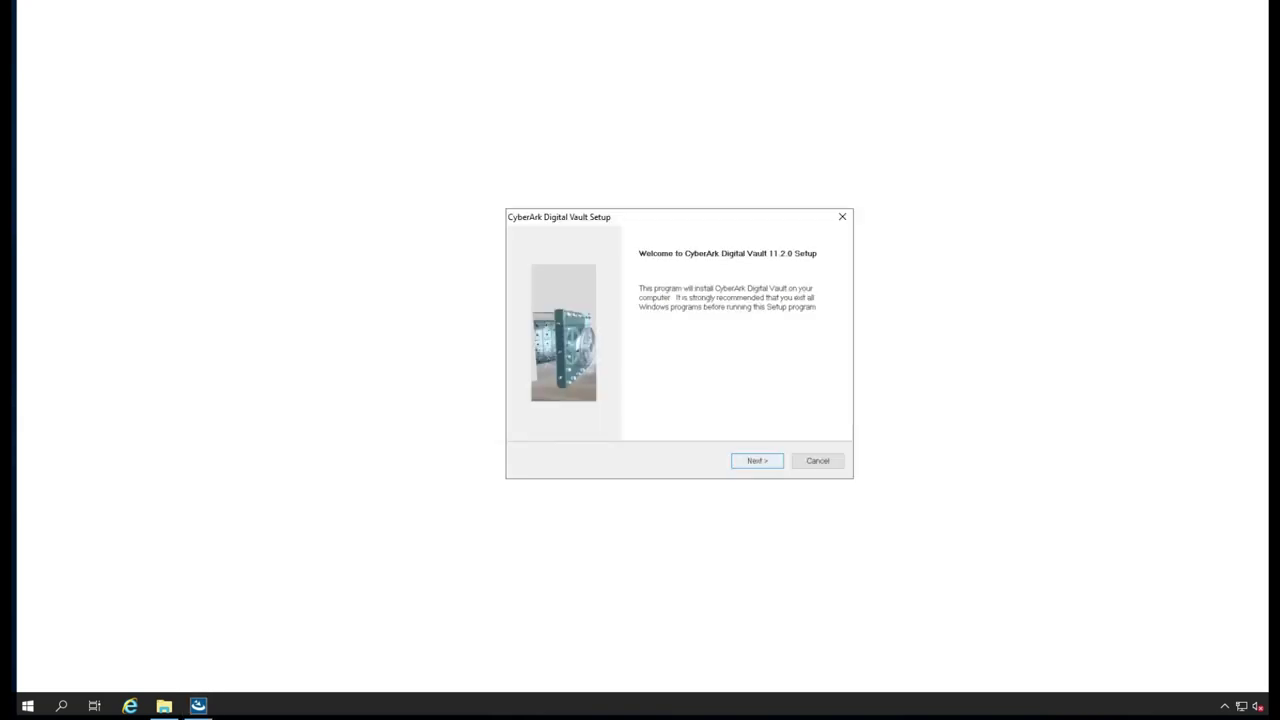
pyautogui.press('Return')
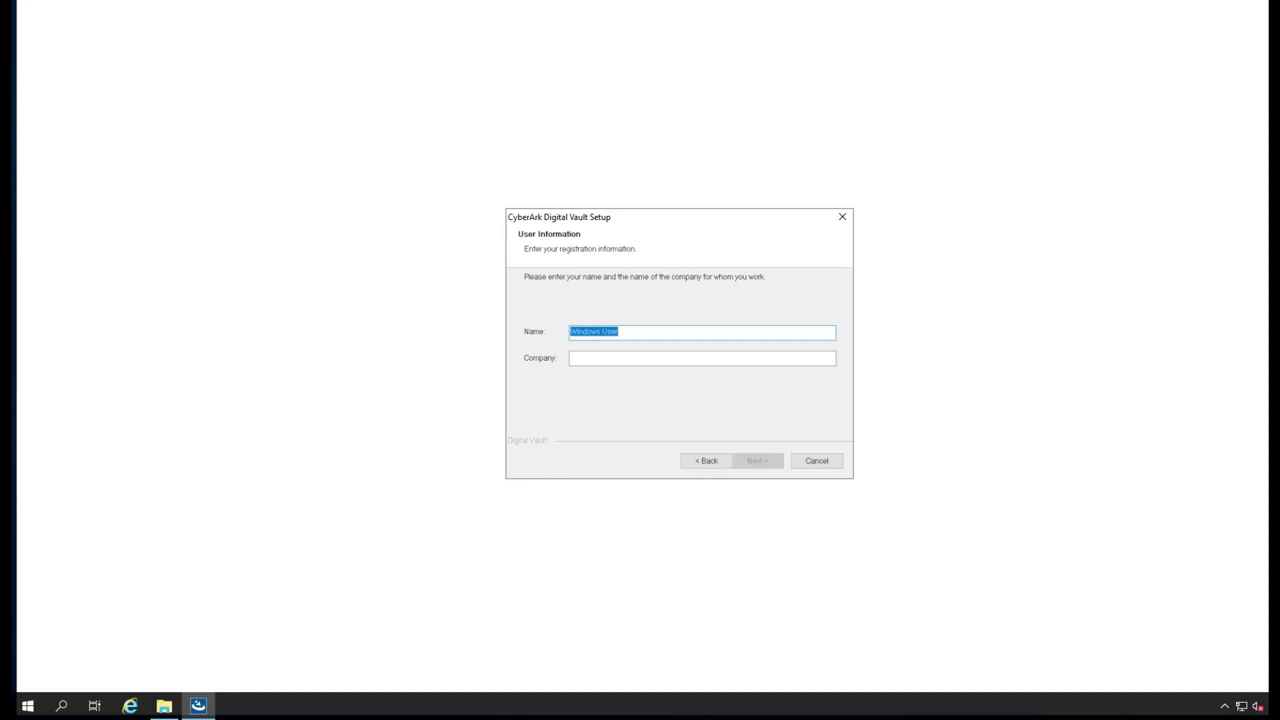
pyautogui.click(571, 357)
pyautogui.hotkey('shift', 'Tab')
pyautogui.write('Jiffry')
pyautogui.press('Tab')
pyautogui.write('Jiffry.C')
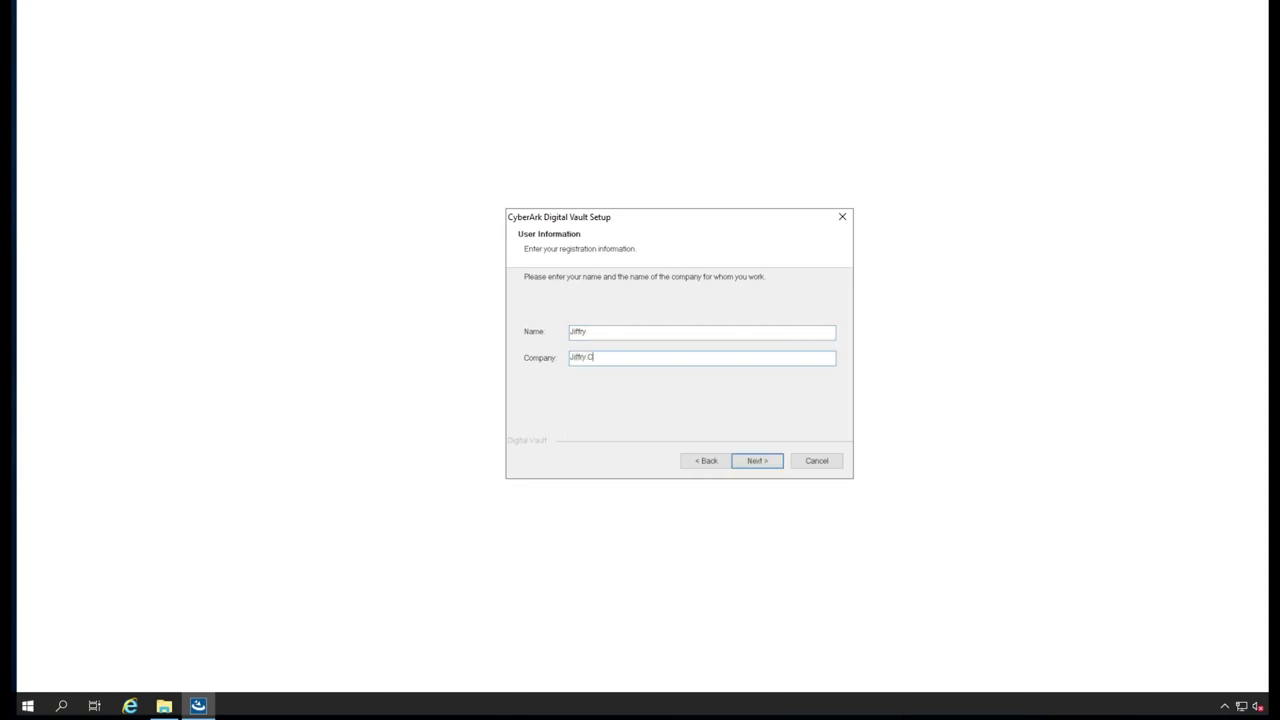
pyautogui.write('om')
pyautogui.press('Return')
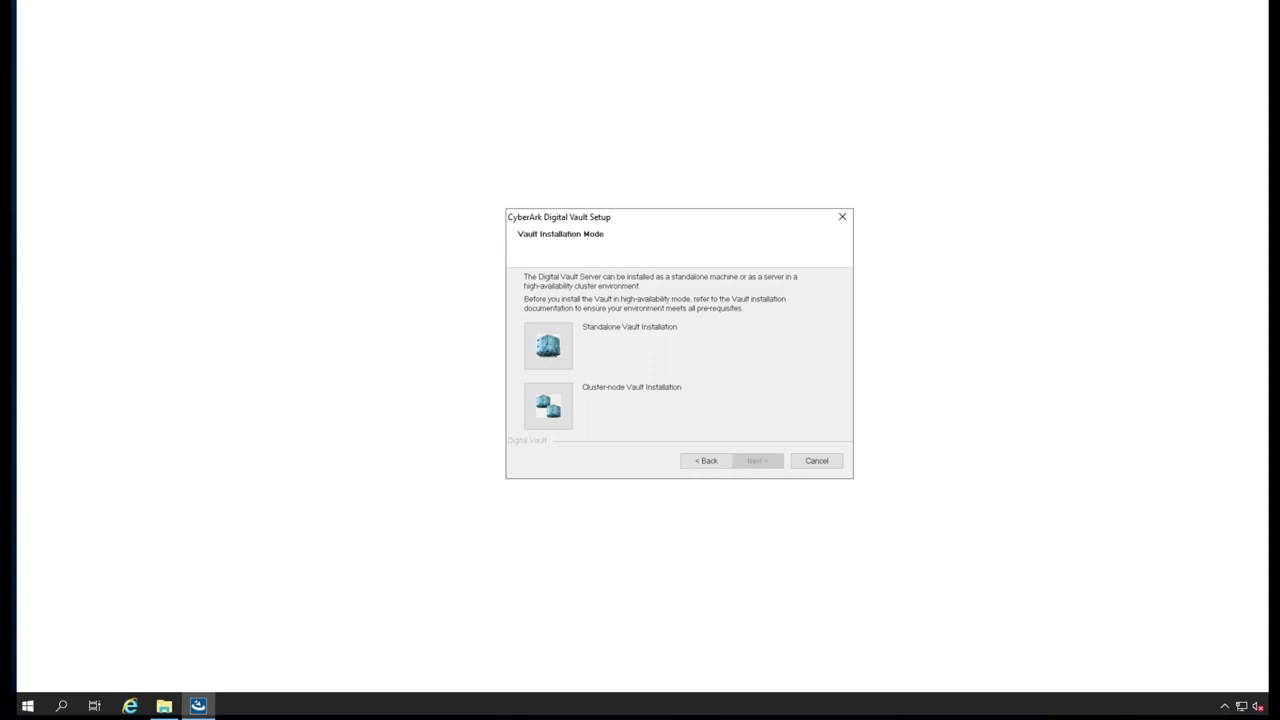
# - Choose Standalone Vault Installation and keep the default destination and Safes folders
pyautogui.press('Return')
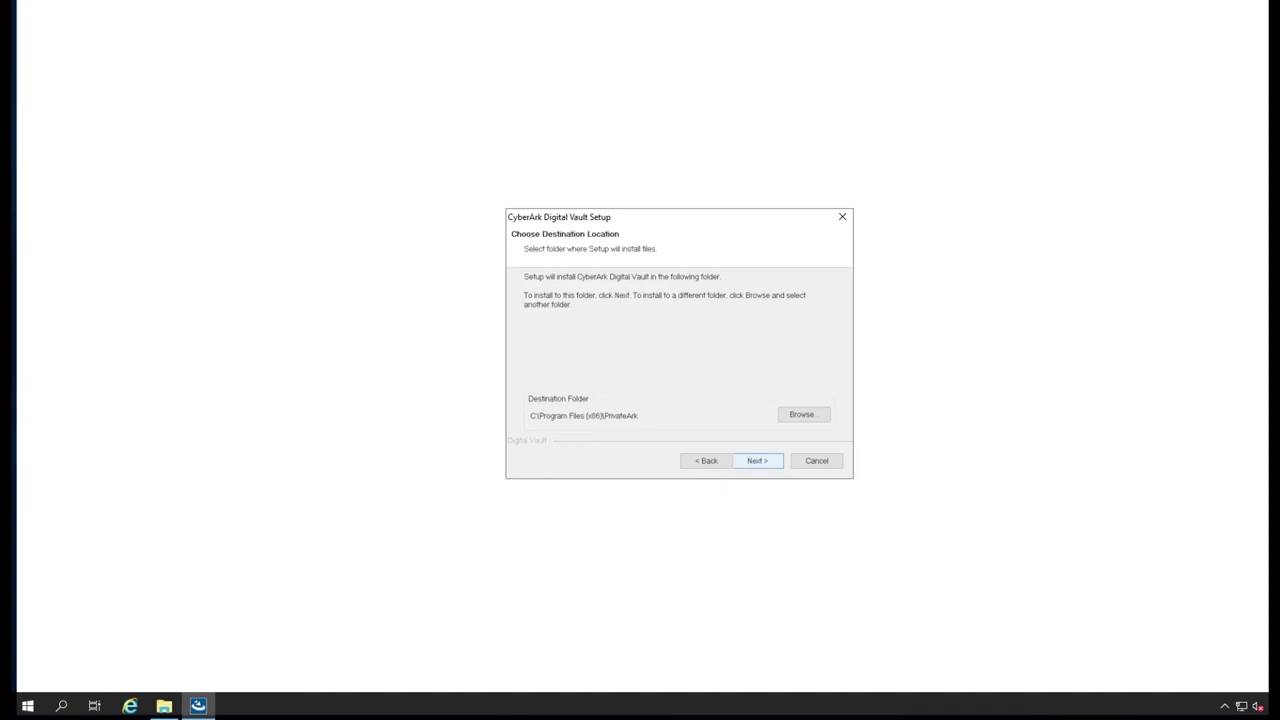
pyautogui.press('Return')
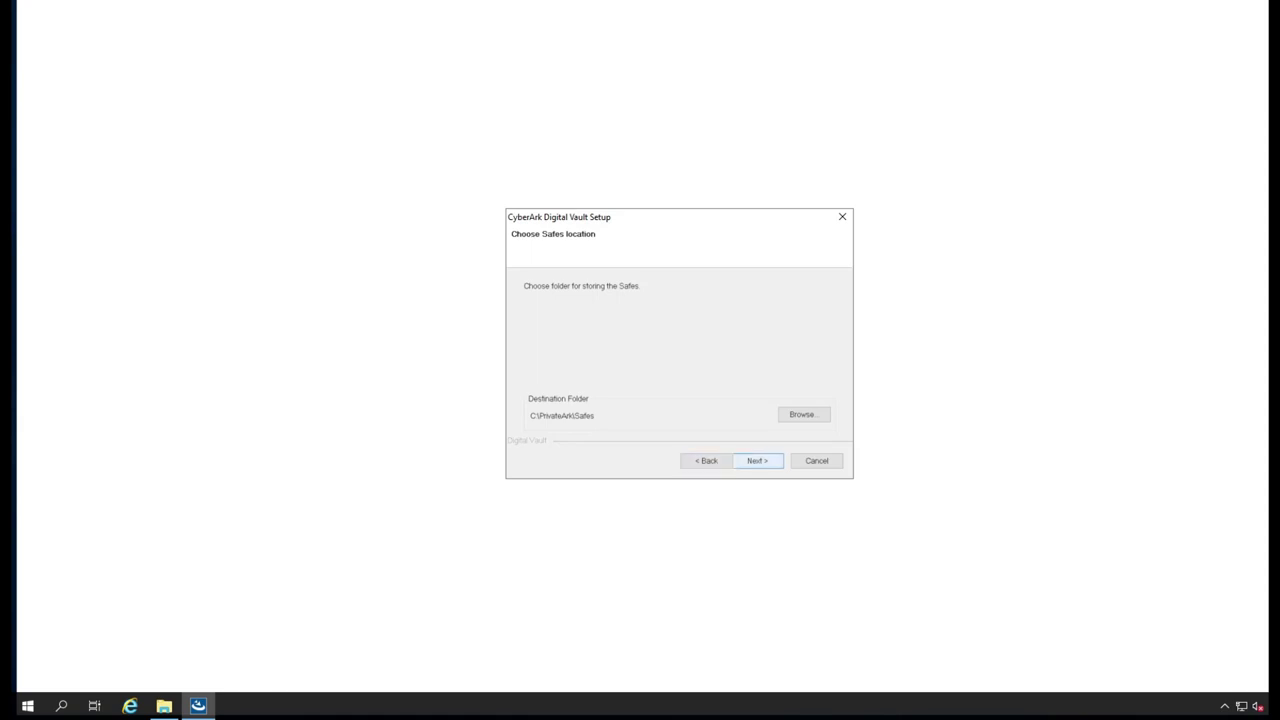
pyautogui.press('Return')
# - Set the License File Path to C:\Software\CyberArk Vault and DR\CyberArk Vault and DR
pyautogui.hotkey('alt', 'r')
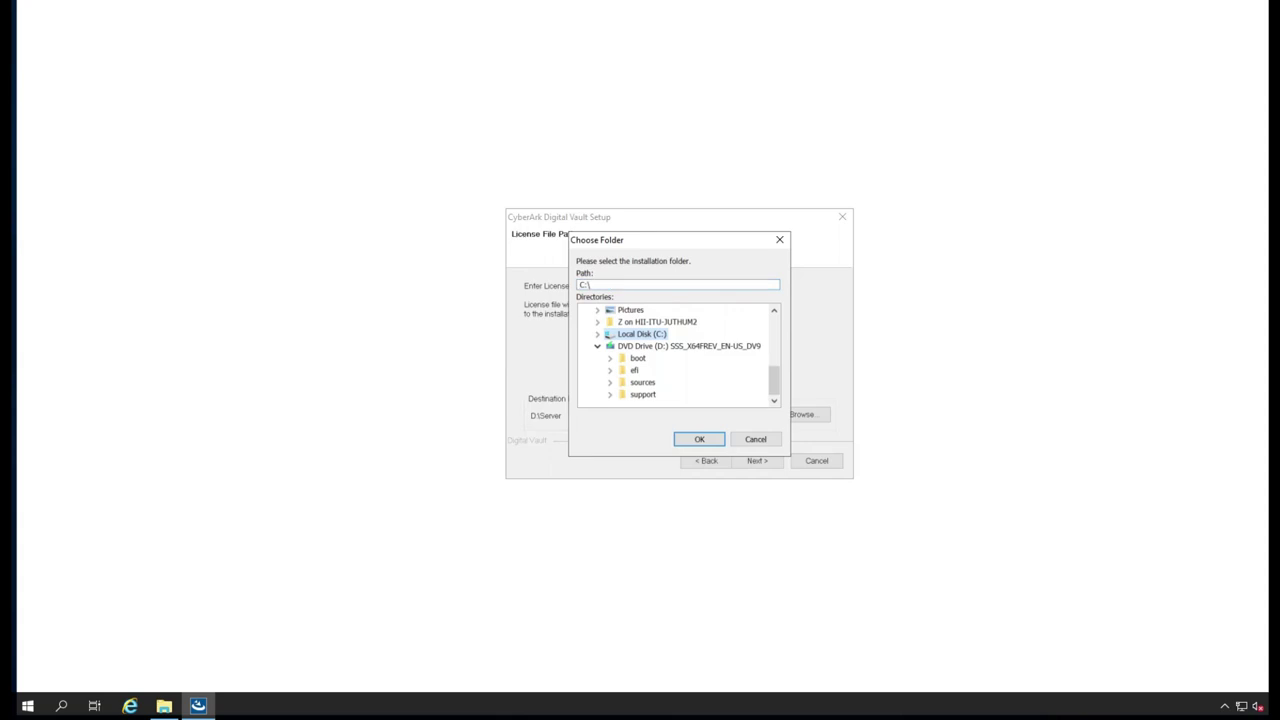
pyautogui.press('Right')
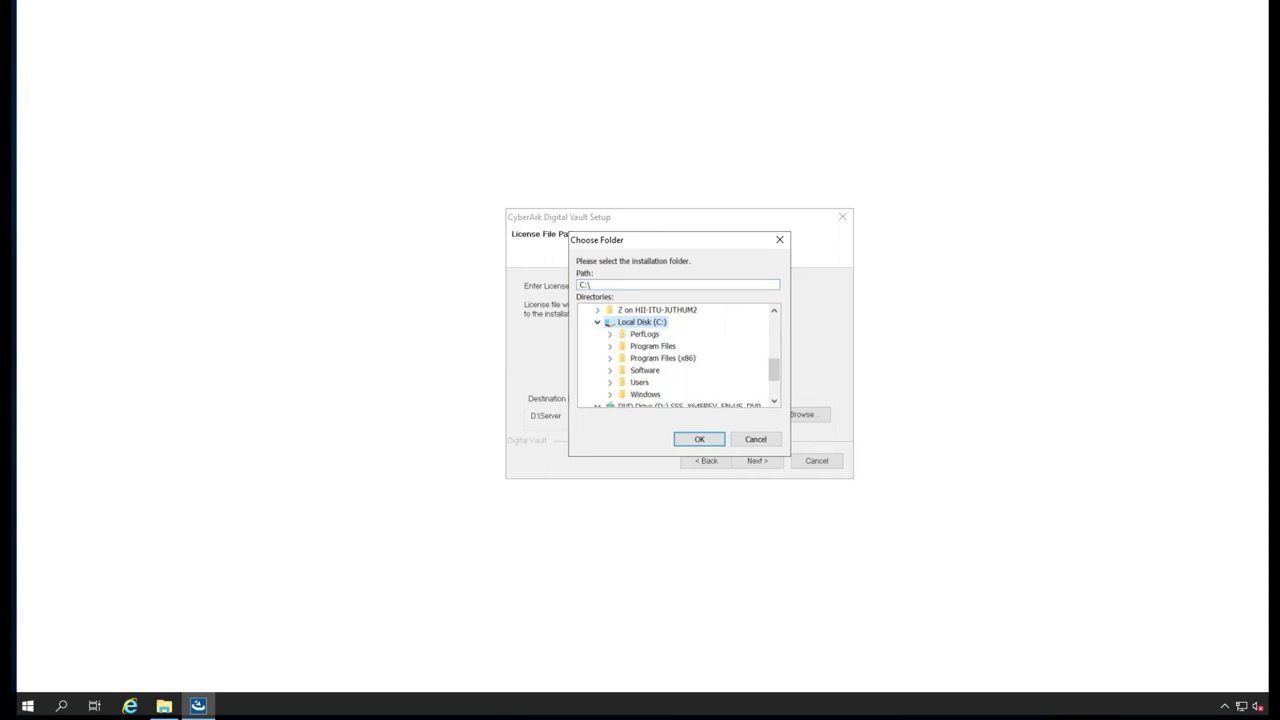
pyautogui.scroll(-1, 677, 355)
pyautogui.scroll(2, 677, 355)
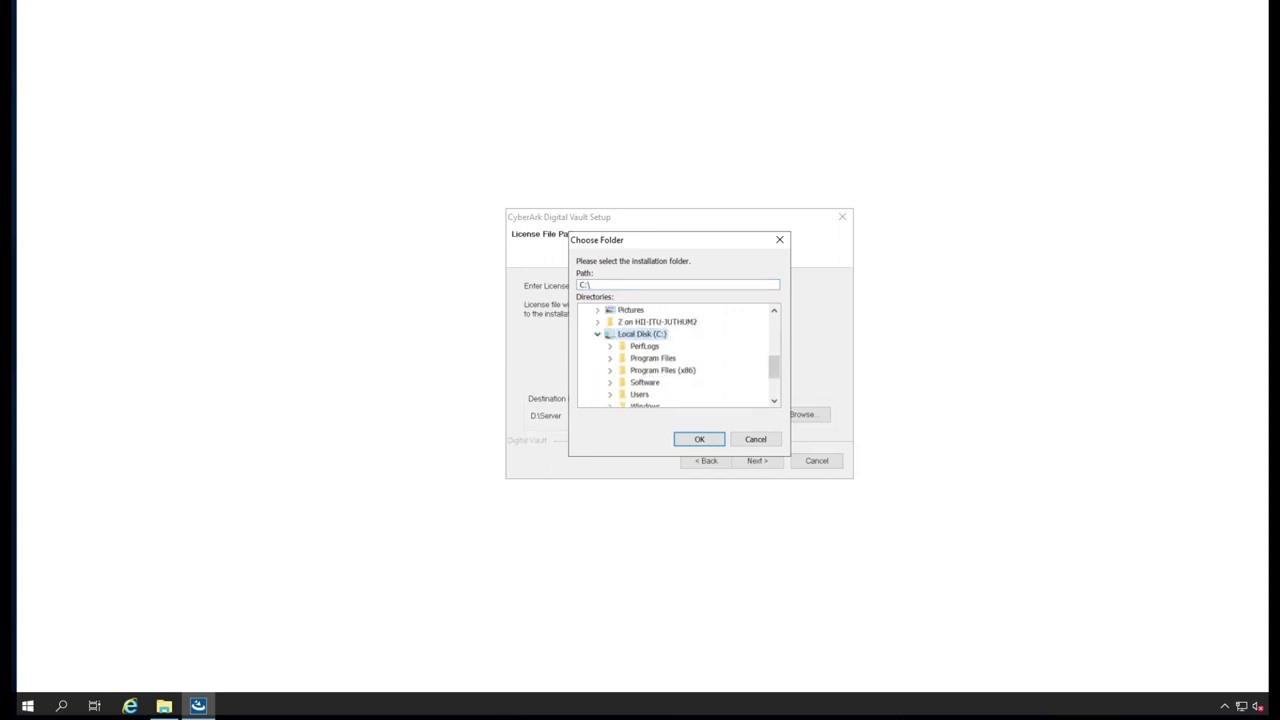
pyautogui.doubleClick(644, 382)
pyautogui.press('Down')
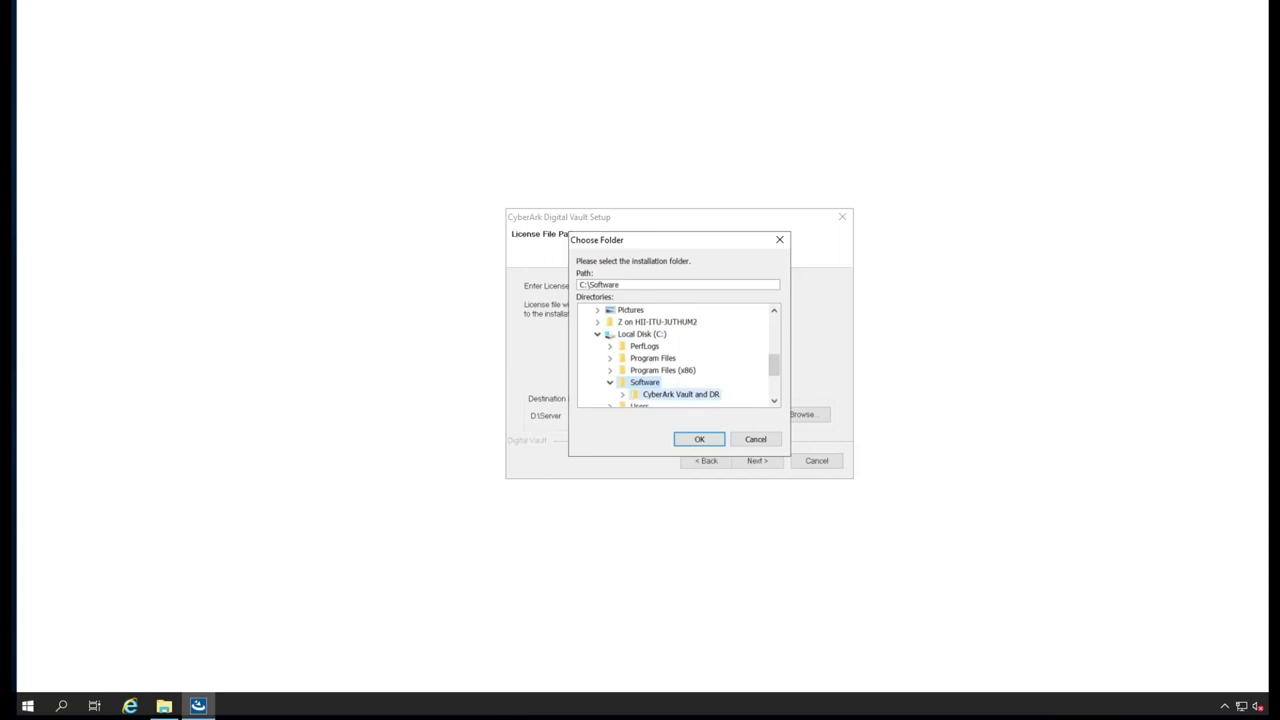
pyautogui.press('Right')
pyautogui.press('Down')
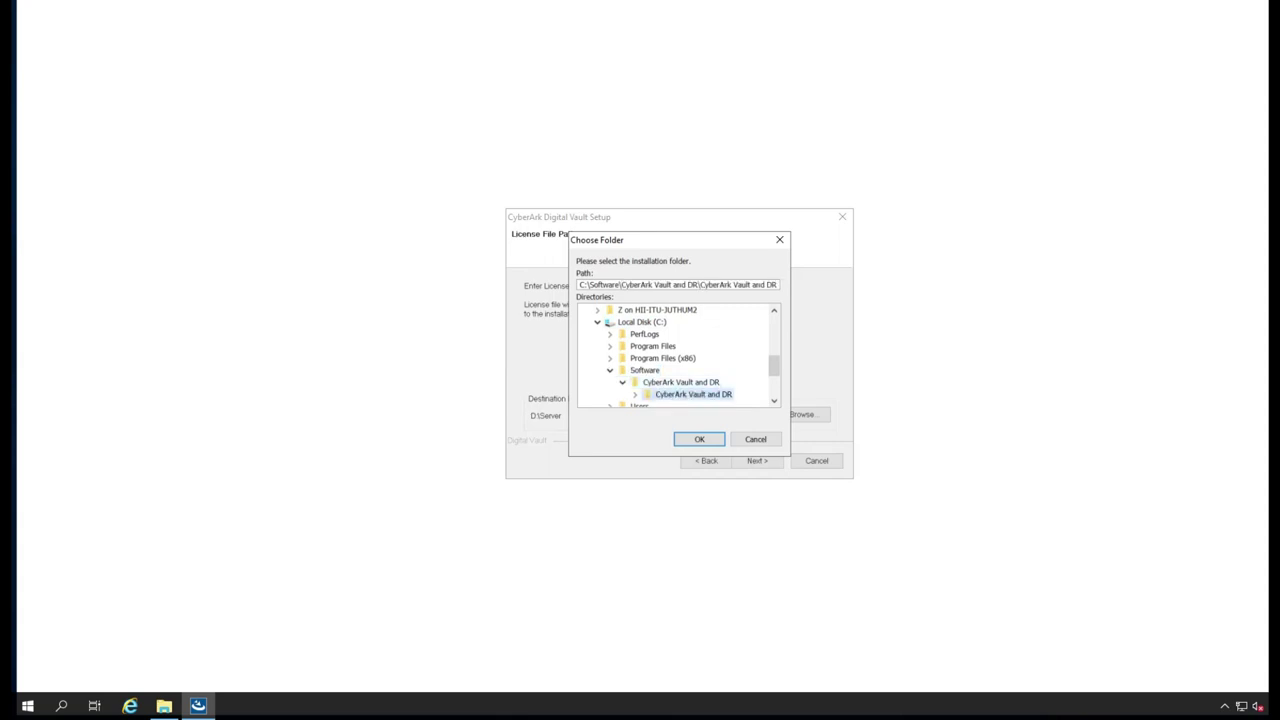
pyautogui.press('Return')
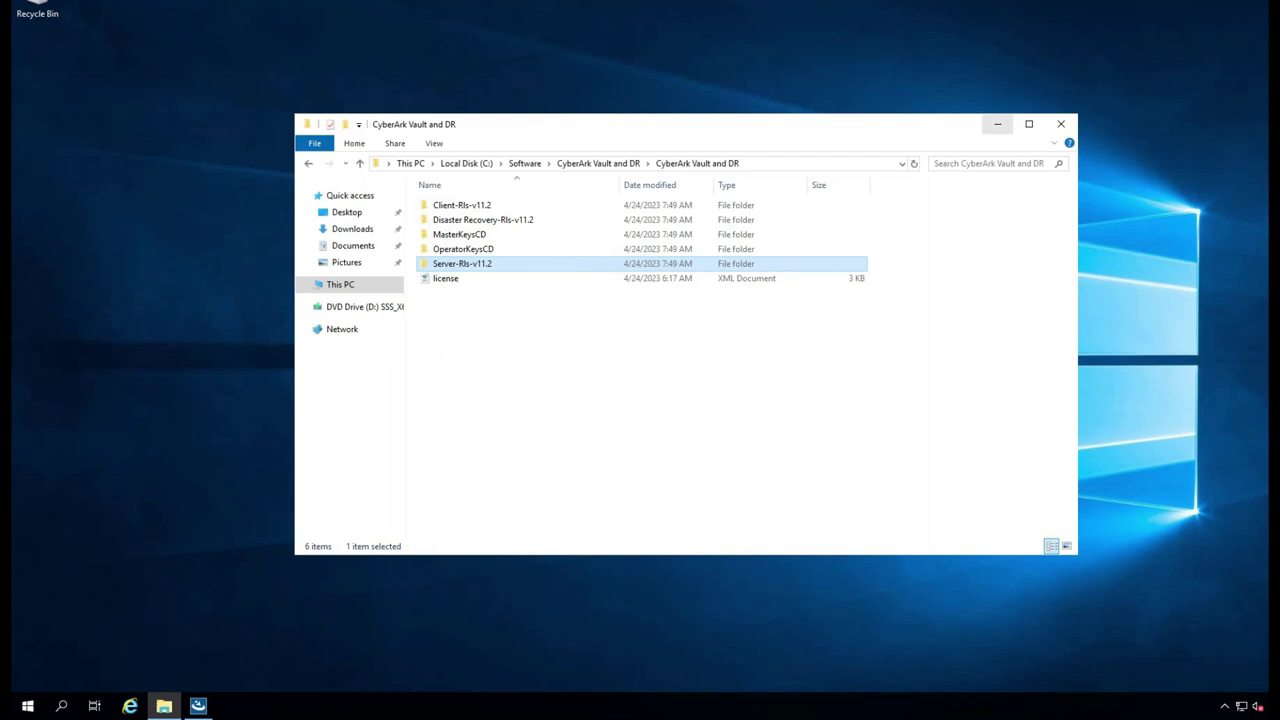
# - Set the Operator CD path to the inner OperatorKeysCD folder and continue
pyautogui.click(997, 124)
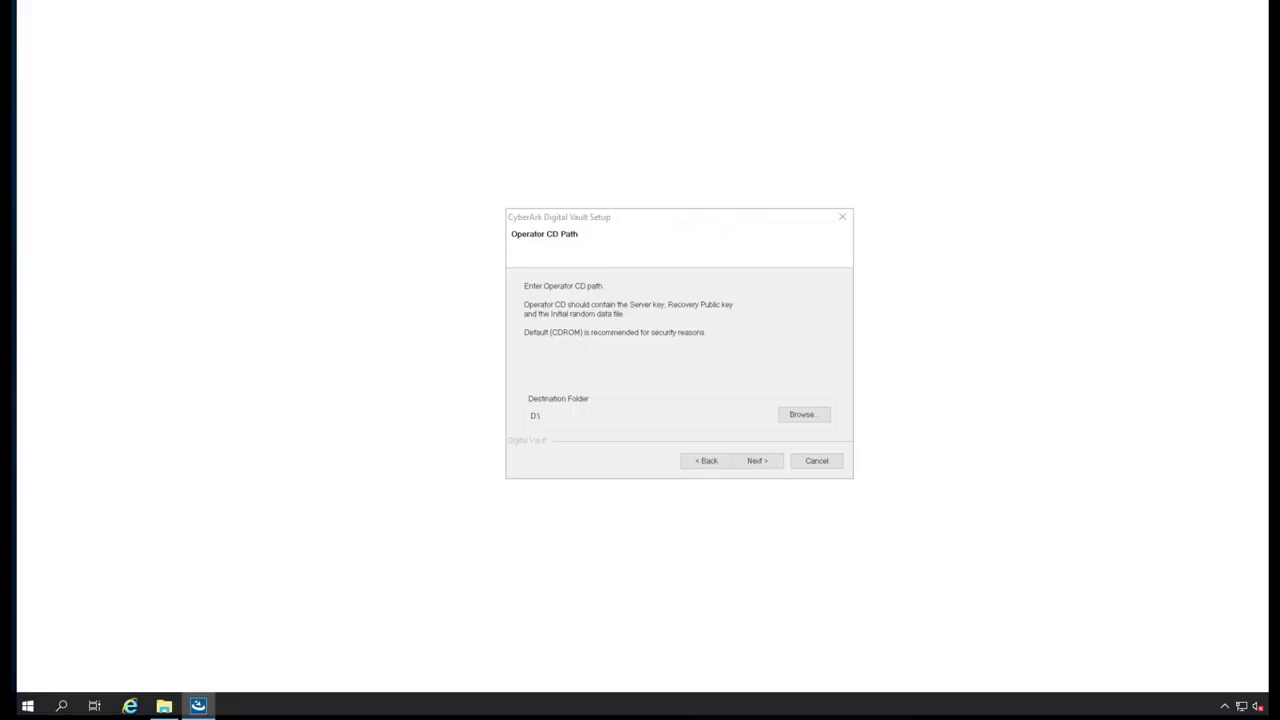
pyautogui.click(806, 414)
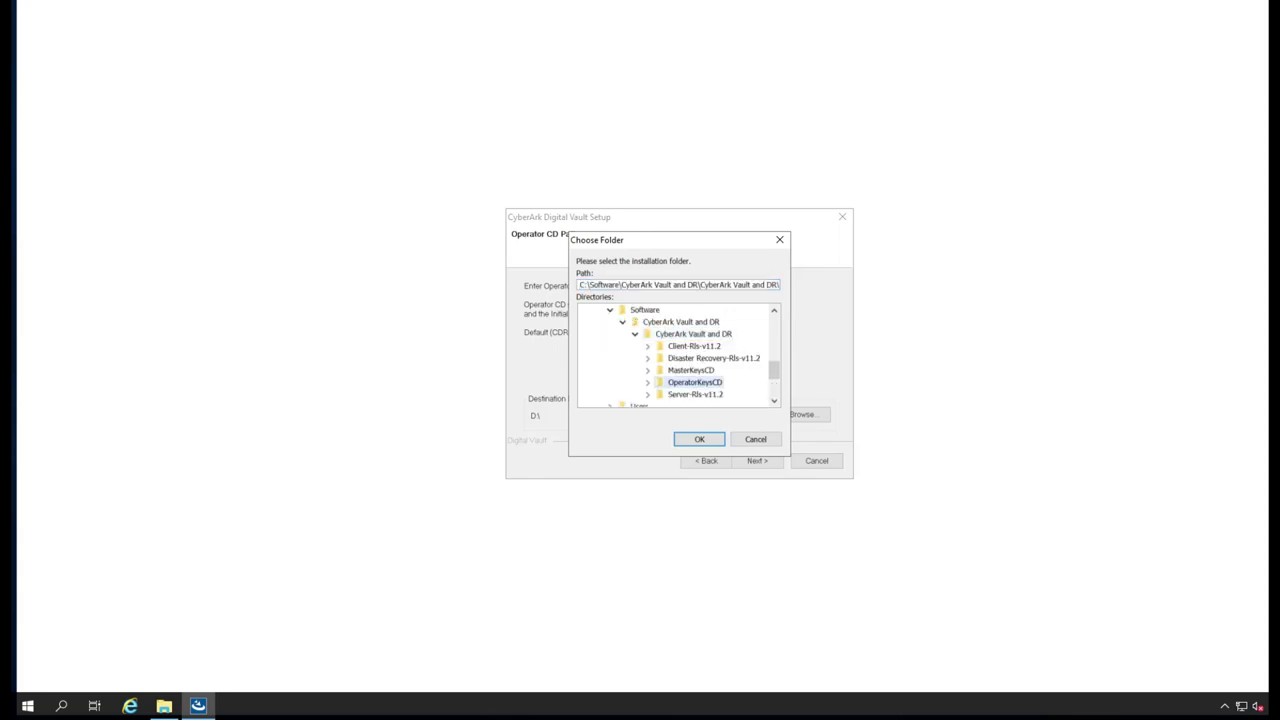
pyautogui.press('Right')
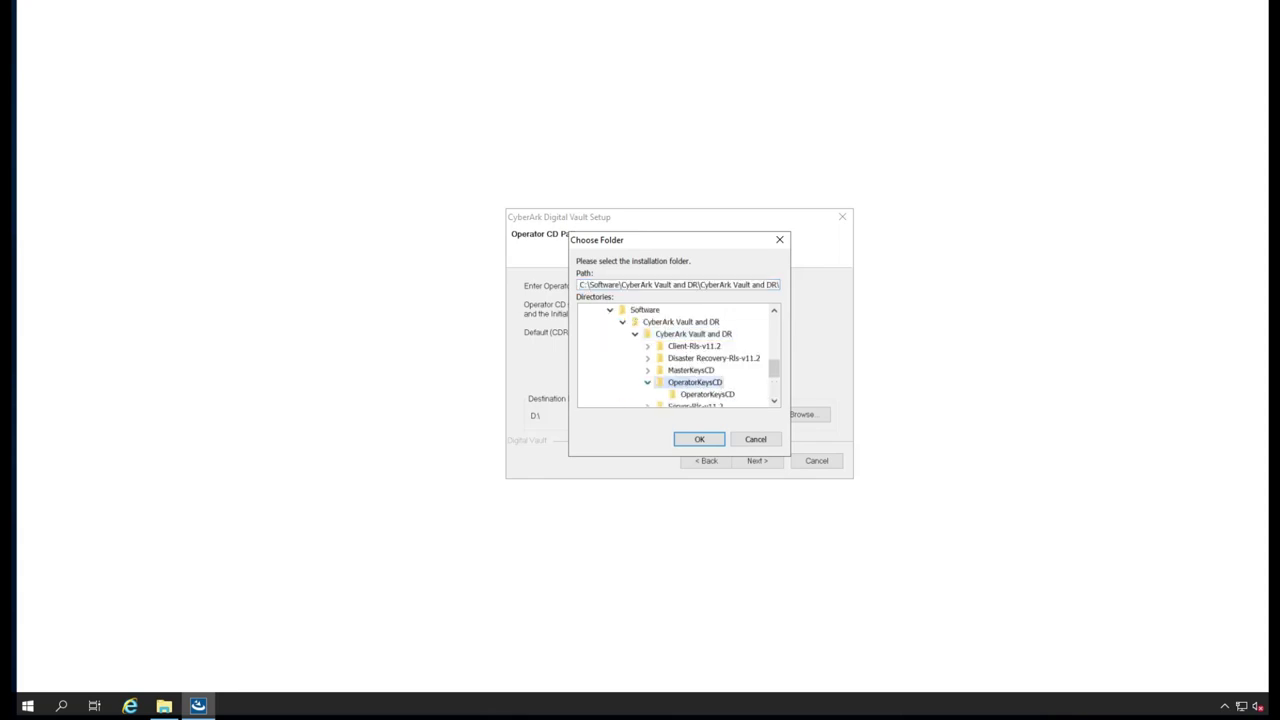
pyautogui.click(707, 394)
pyautogui.press('Return')
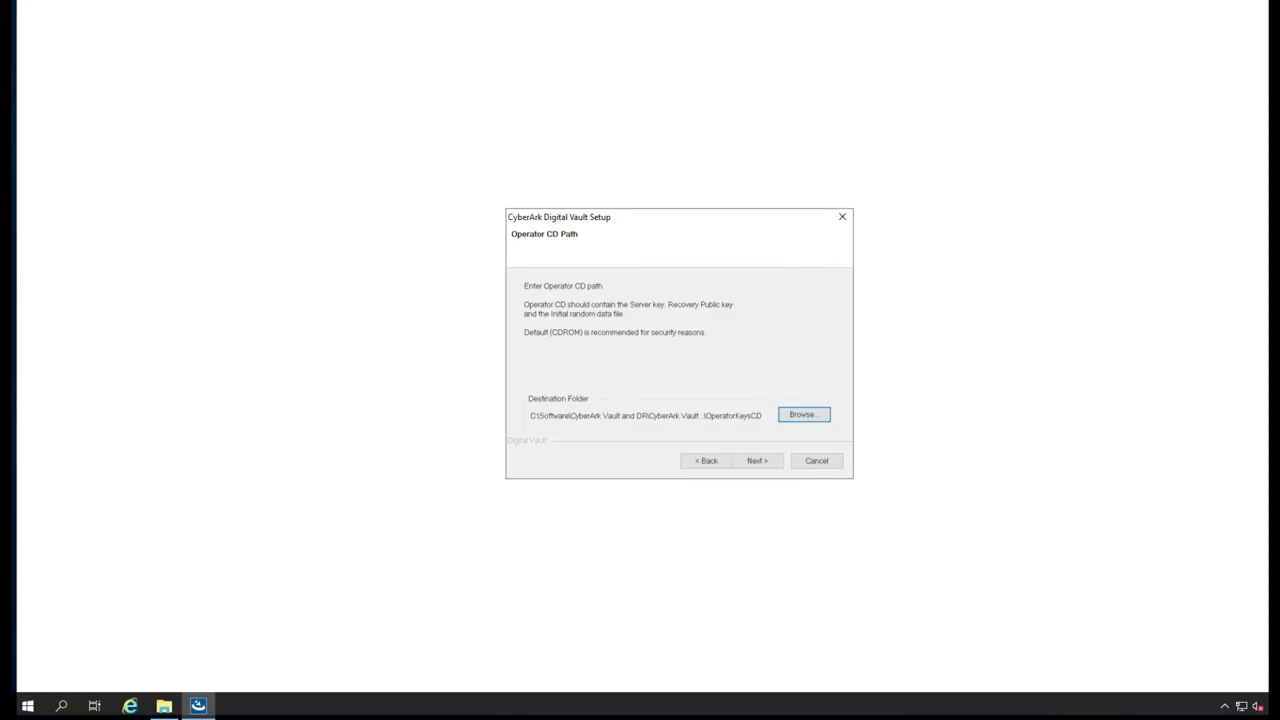
pyautogui.hotkey('alt', 'n')
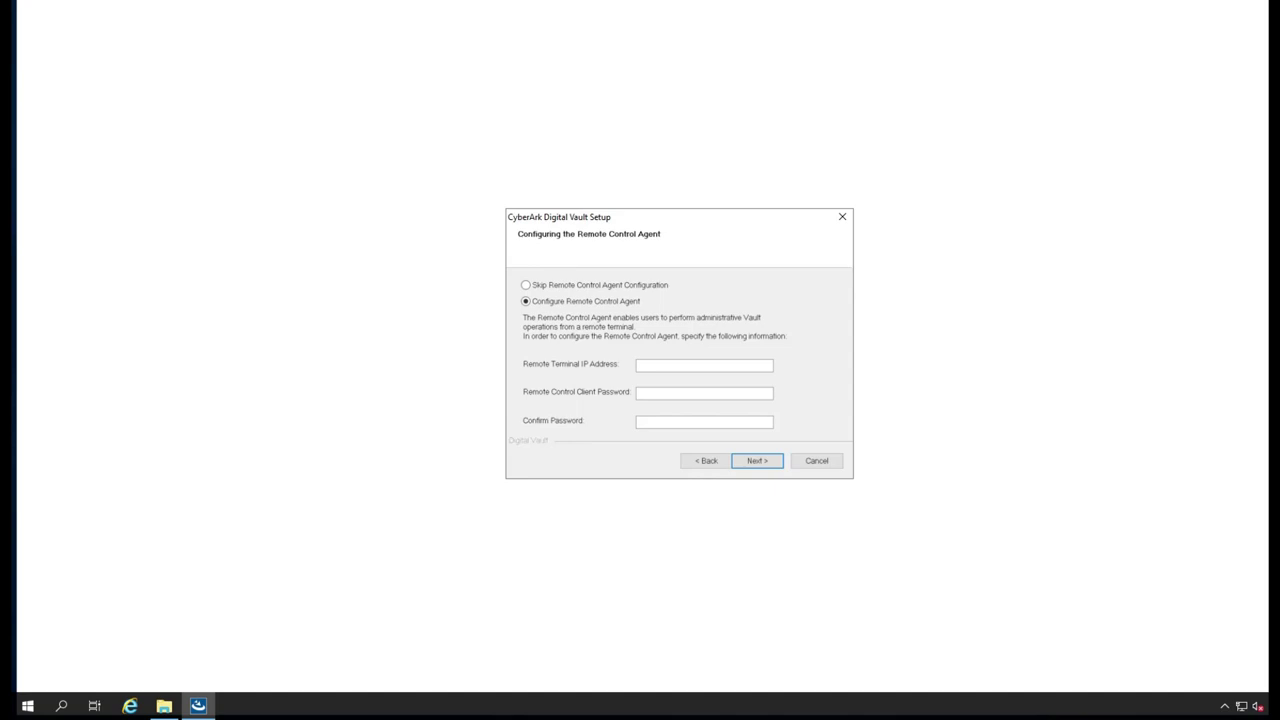
# - Select Skip for the Remote Control Agent, advance, then go back to that page
pyautogui.click(525, 285)
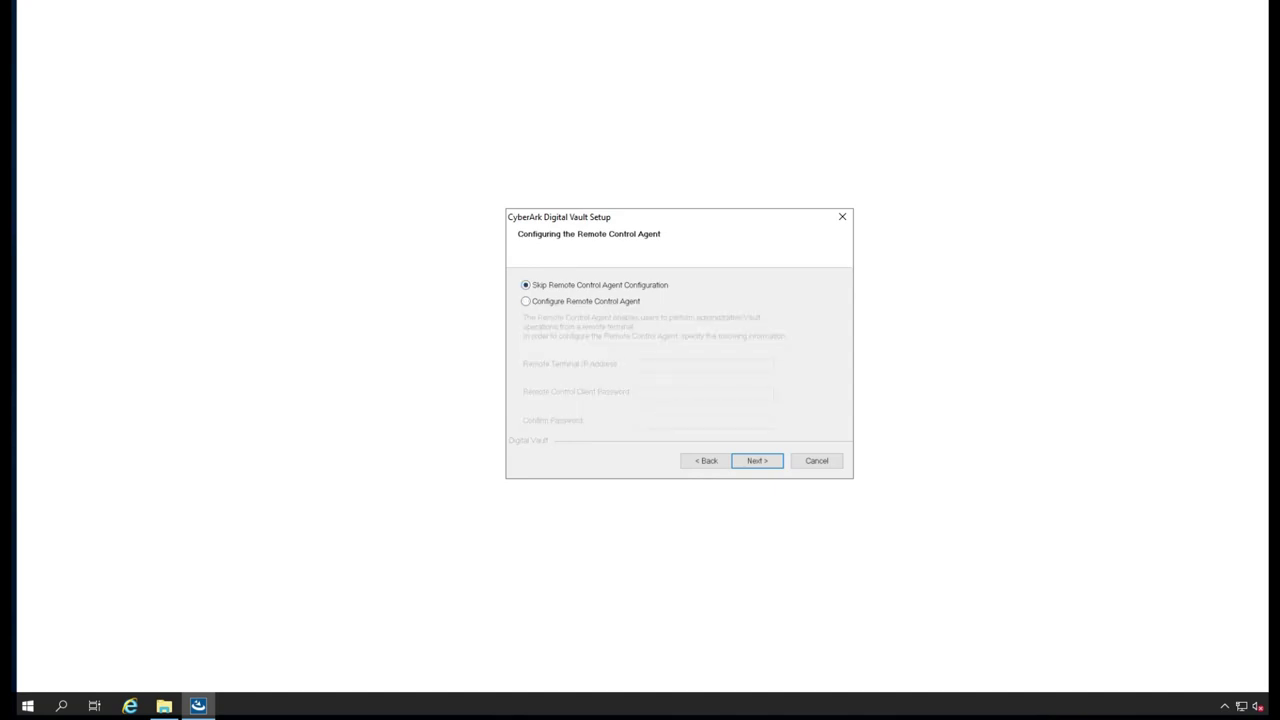
pyautogui.press('Return')
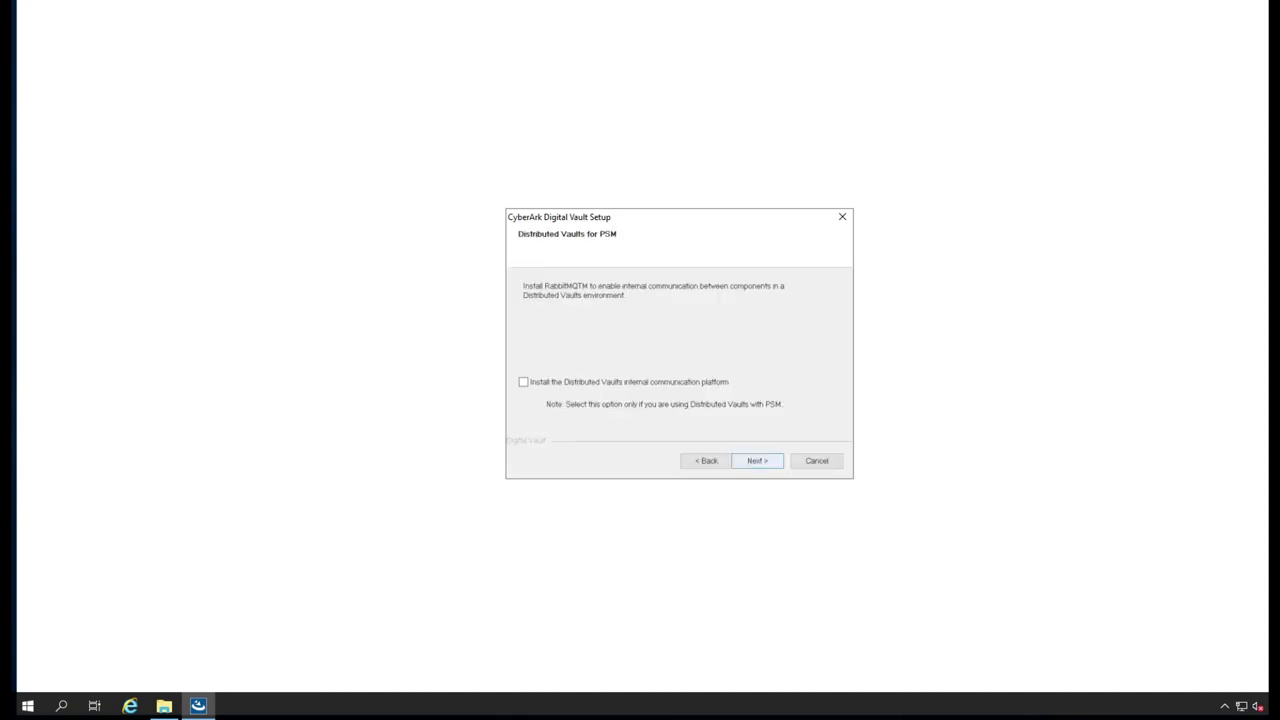
pyautogui.hotkey('alt', 'b')
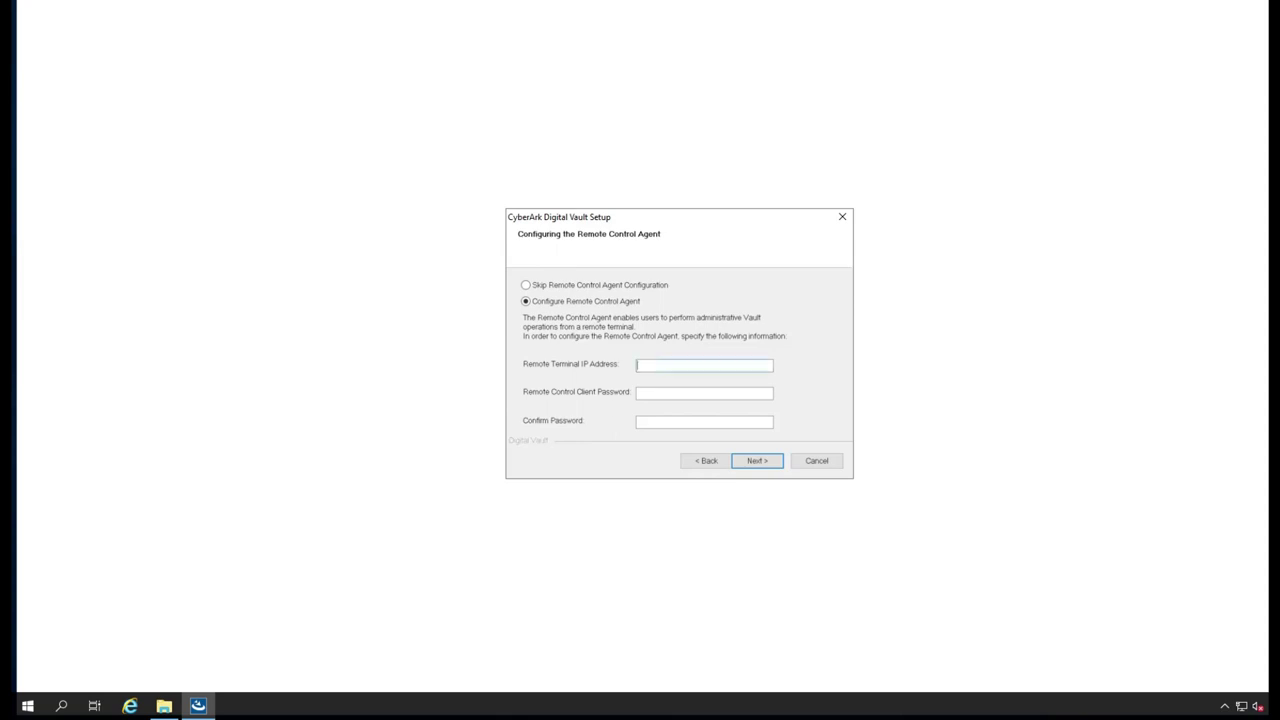
# - Run ipconfig in an administrator Command Prompt to find IPv4 address 10.100.36.60
pyautogui.click(61, 706)
pyautogui.write('cmd')
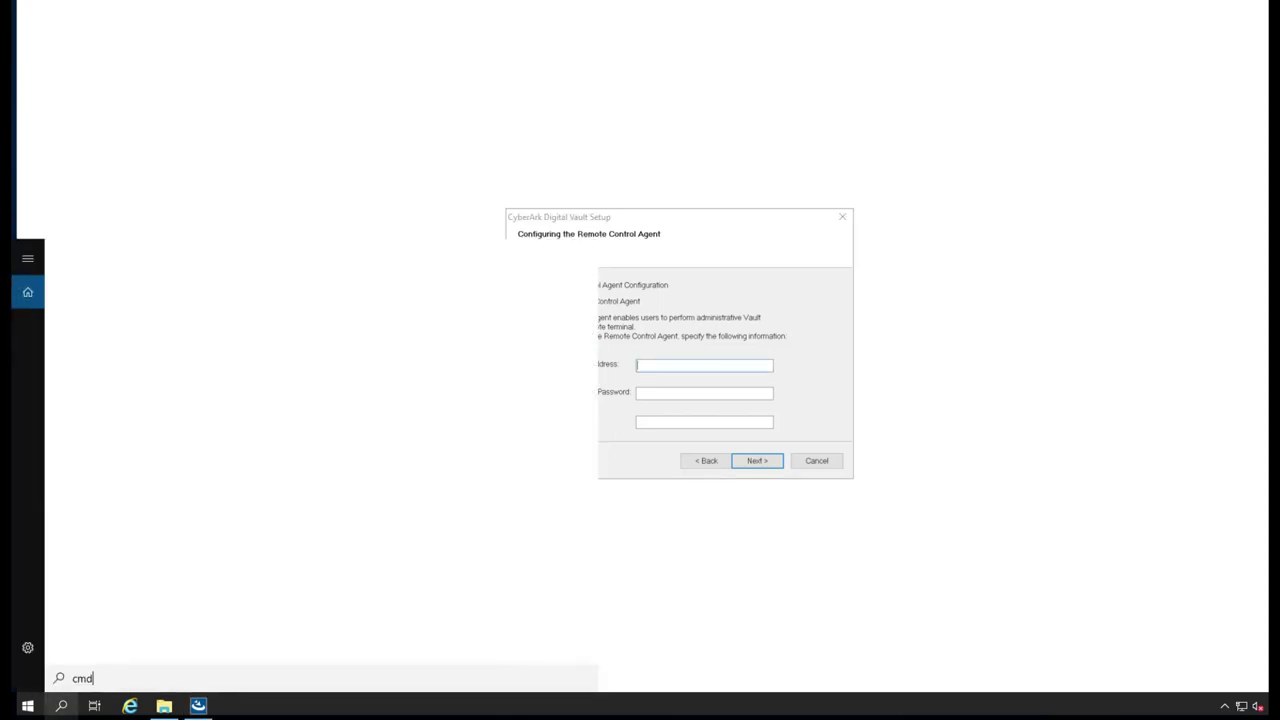
pyautogui.press('Return')
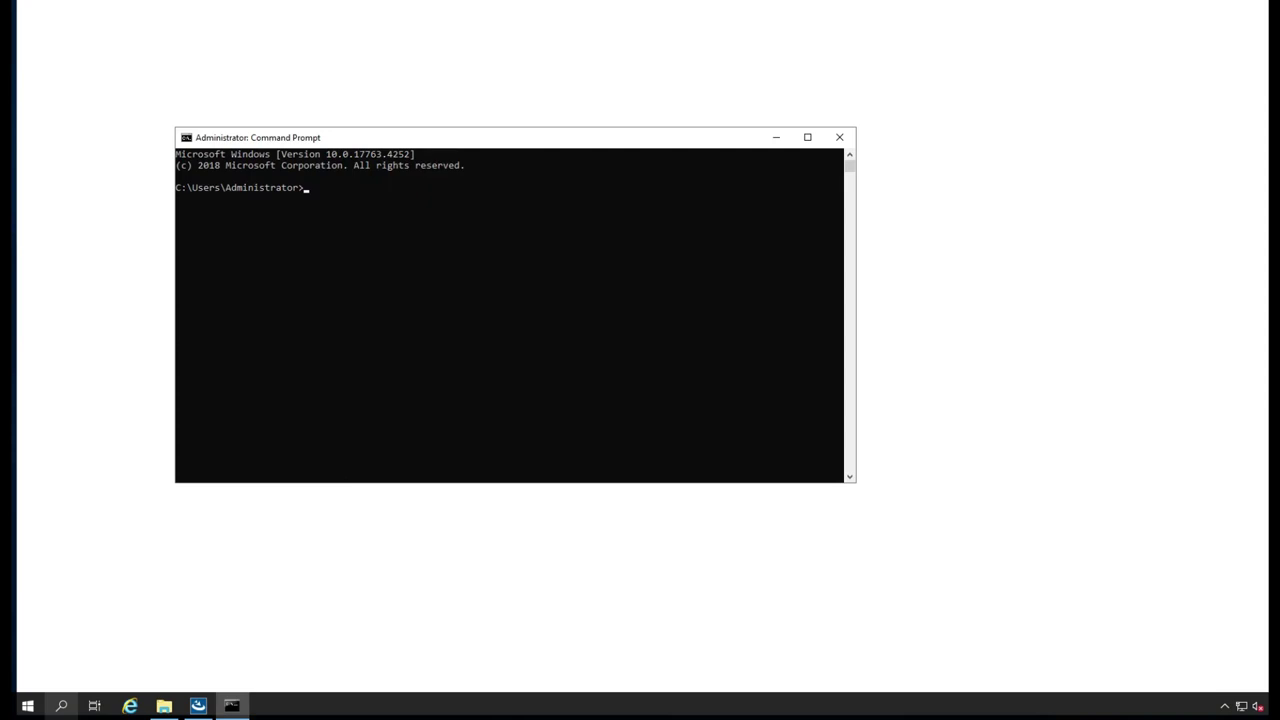
pyautogui.write('ipconfig')
pyautogui.press('Return')
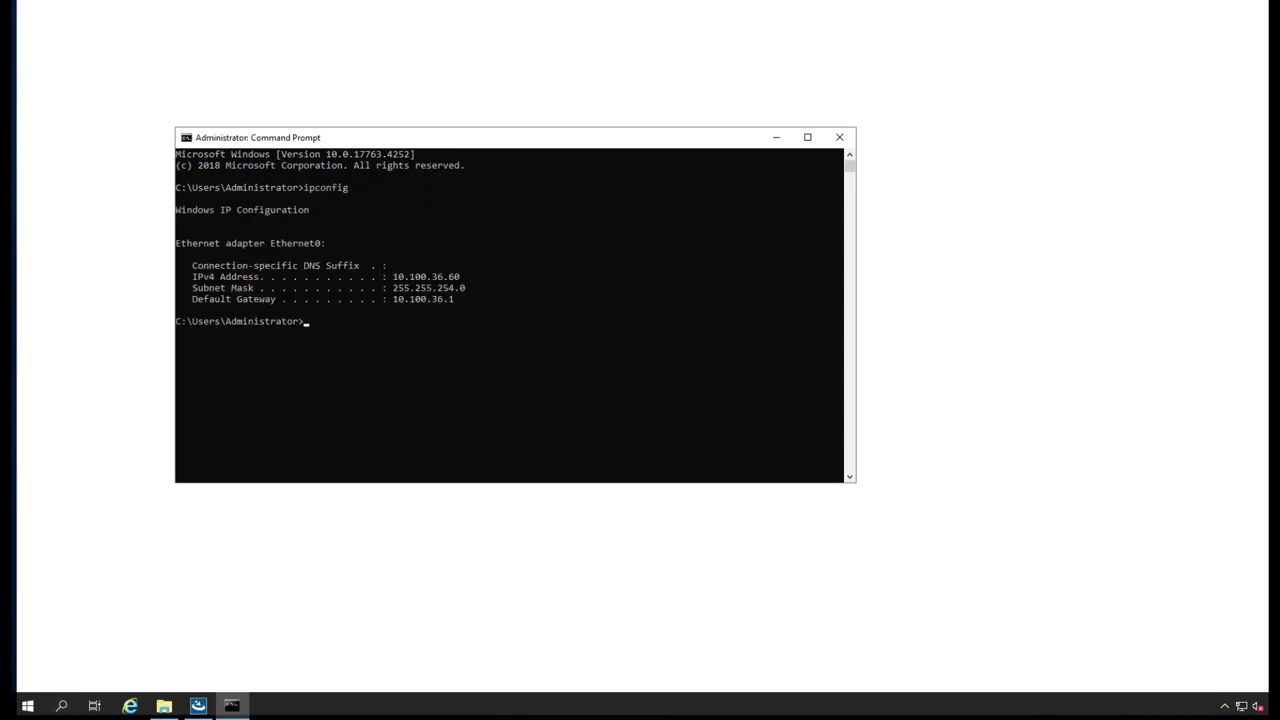
# - Enter remote terminal IP 10.100.36.60, enter and confirm the client password, and continue
pyautogui.click(776, 137)
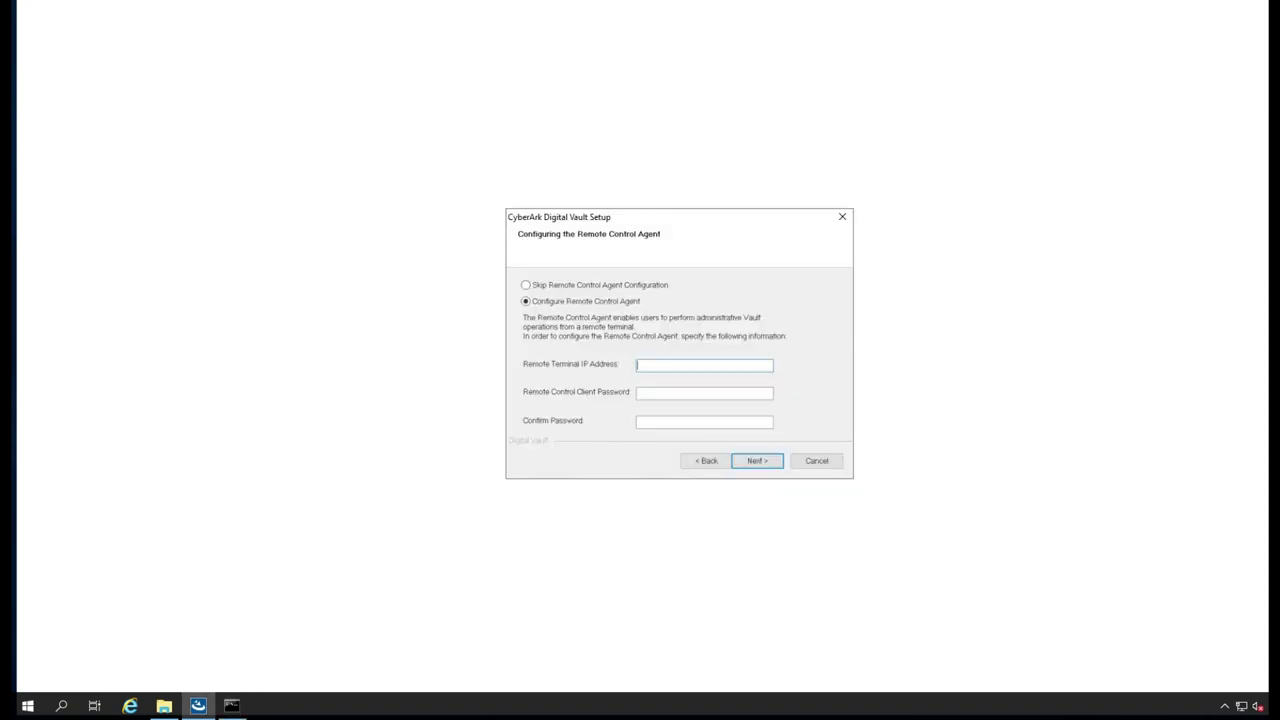
pyautogui.write('10.100.0')
pyautogui.write('6.60')
pyautogui.hotkey('shift', 'Tab')
pyautogui.write('•••••••••••••')
pyautogui.press('Tab')
pyautogui.write('•••••••••••••')
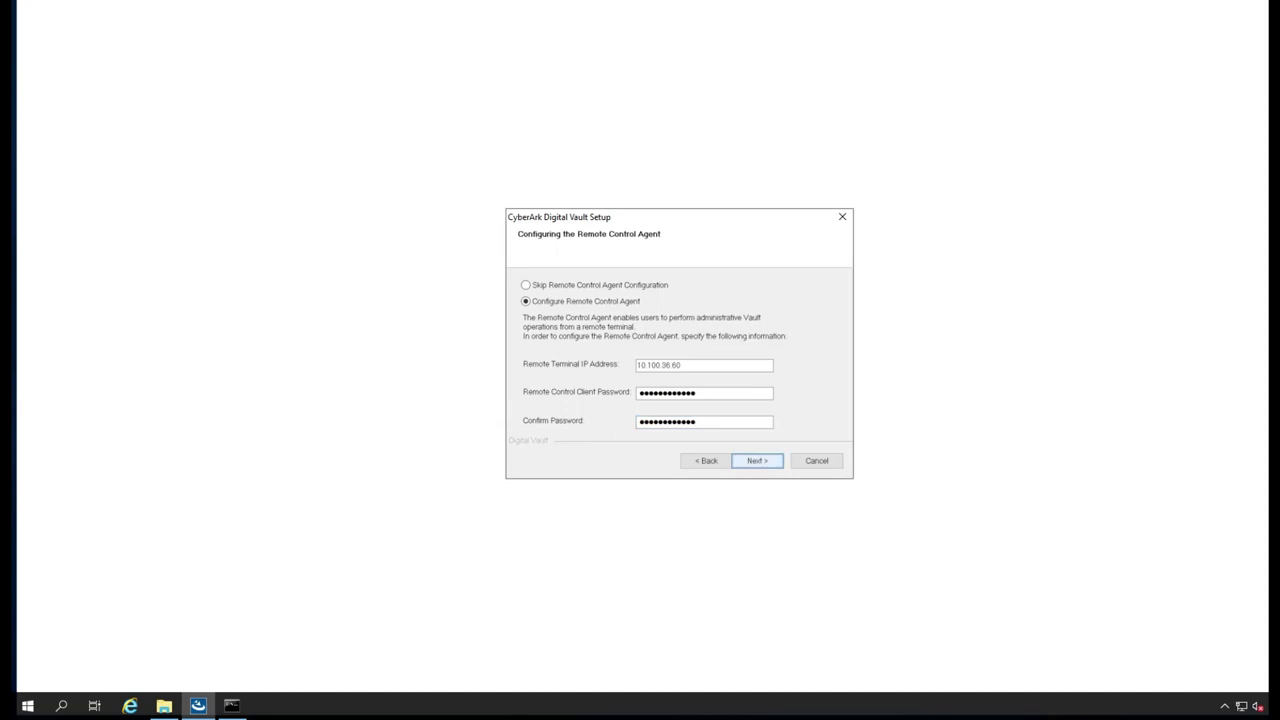
pyautogui.press('Return')
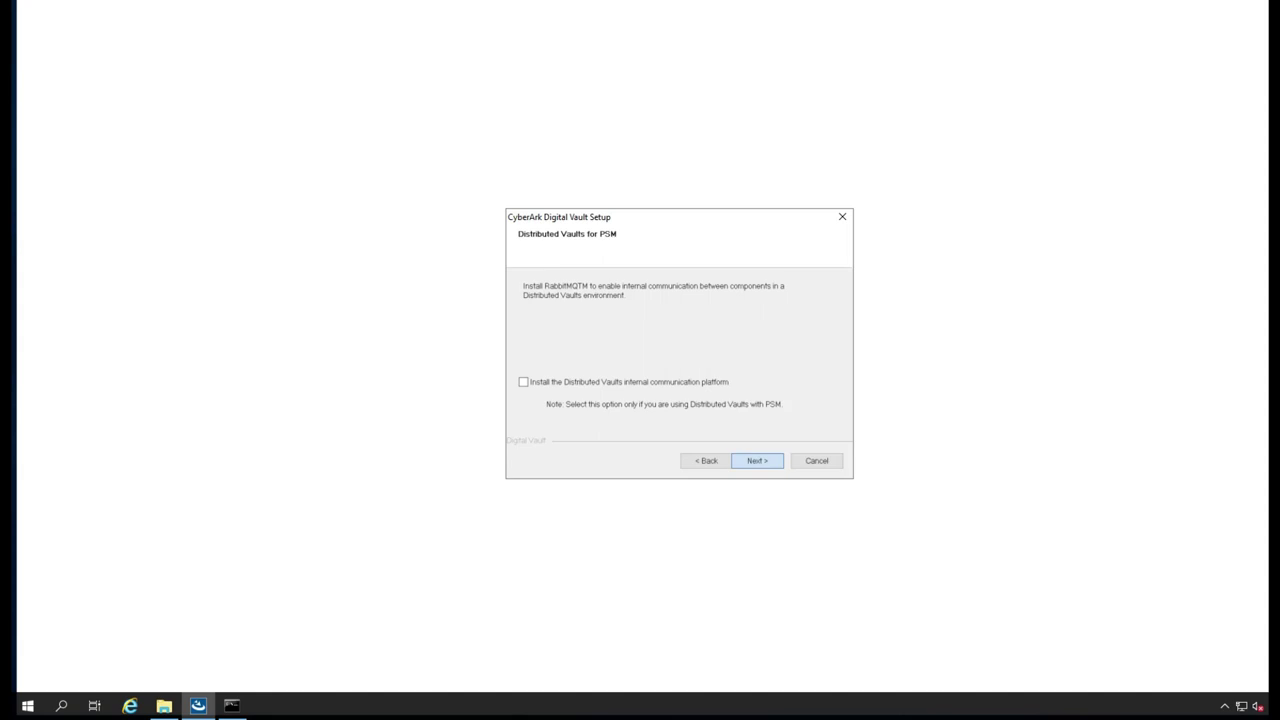
# - Keep Distributed Vaults, Hardening and Program Folder defaults, then enter and confirm the Master password
pyautogui.press('Return')
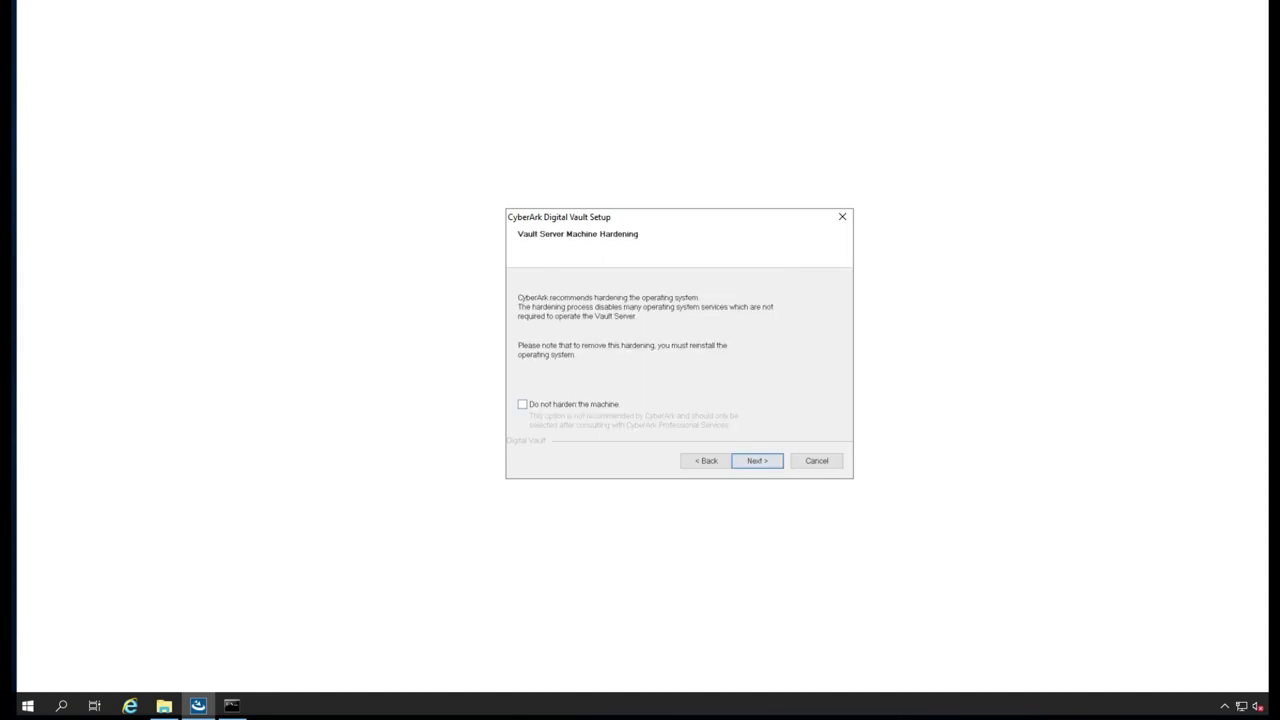
pyautogui.press('Return')
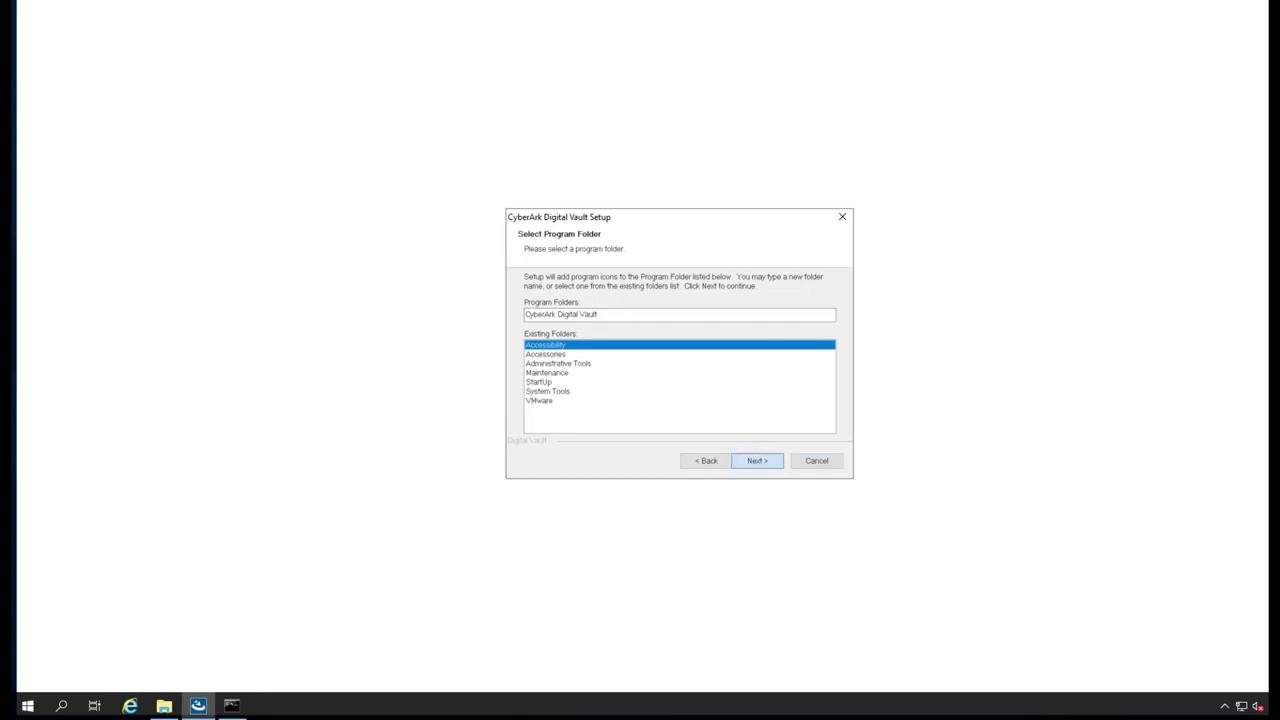
pyautogui.press('Return')
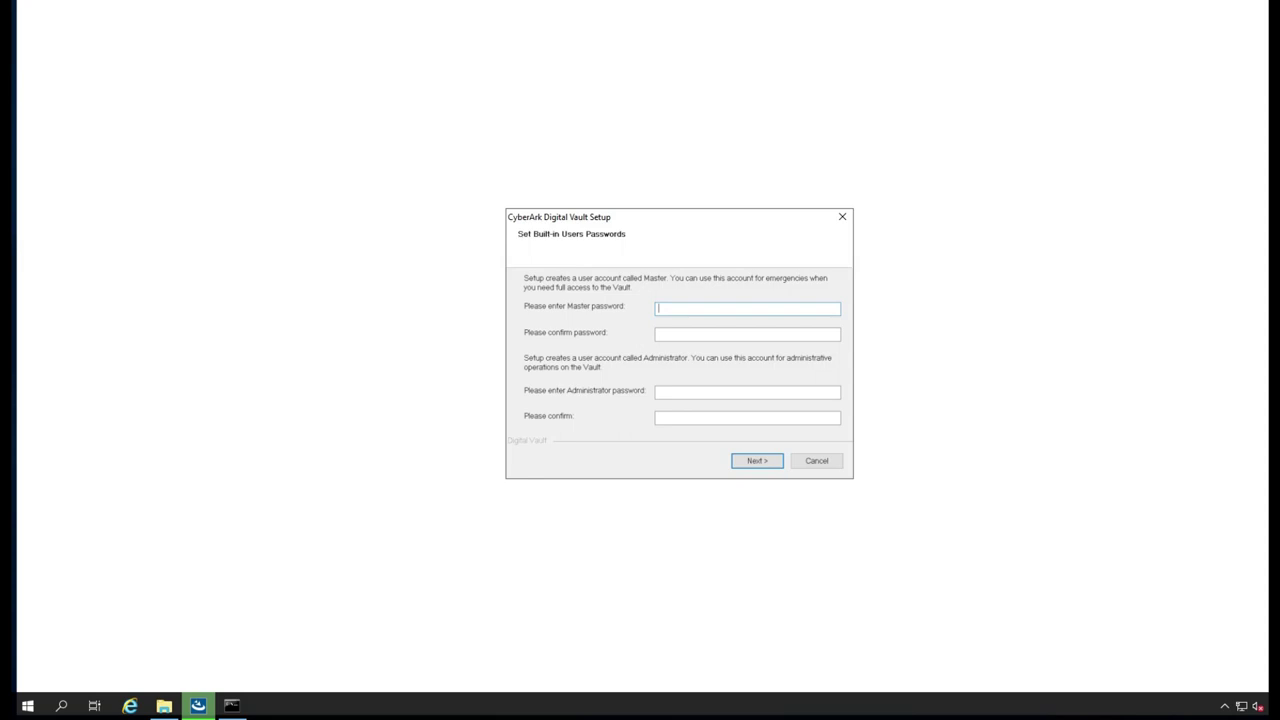
pyautogui.write('●●●●●●●●●●●●')
pyautogui.press('Tab')
pyautogui.write('●●●●●●●●●●')
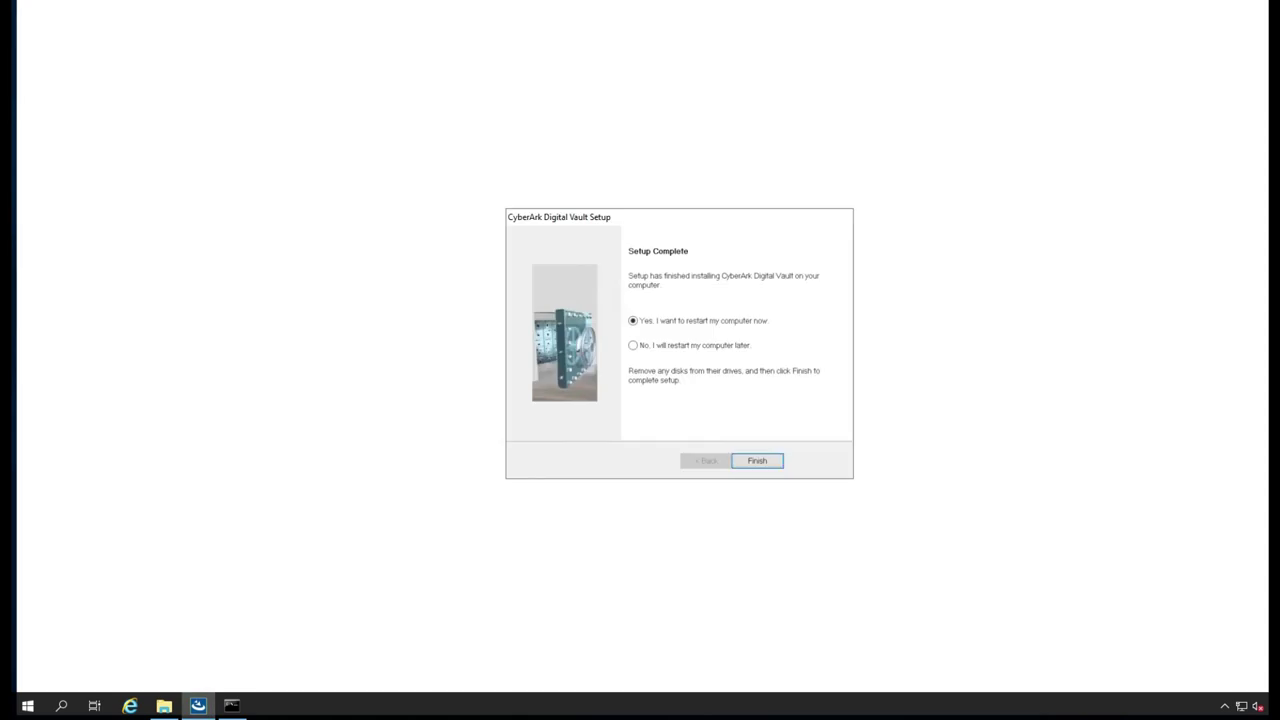
# - Finish vault setup with restart later, then run Client-Rls-v11.2\Client setup as administrator
pyautogui.click(632, 345)
pyautogui.click(757, 460)
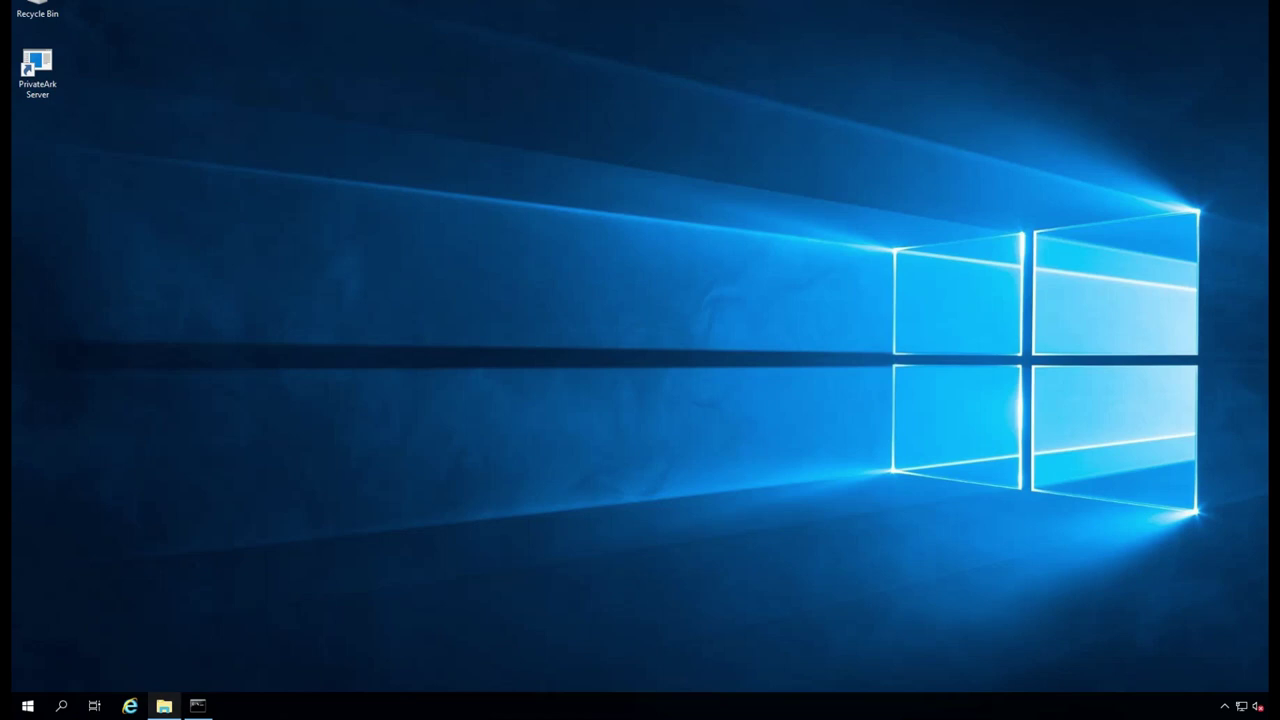
pyautogui.click(164, 706)
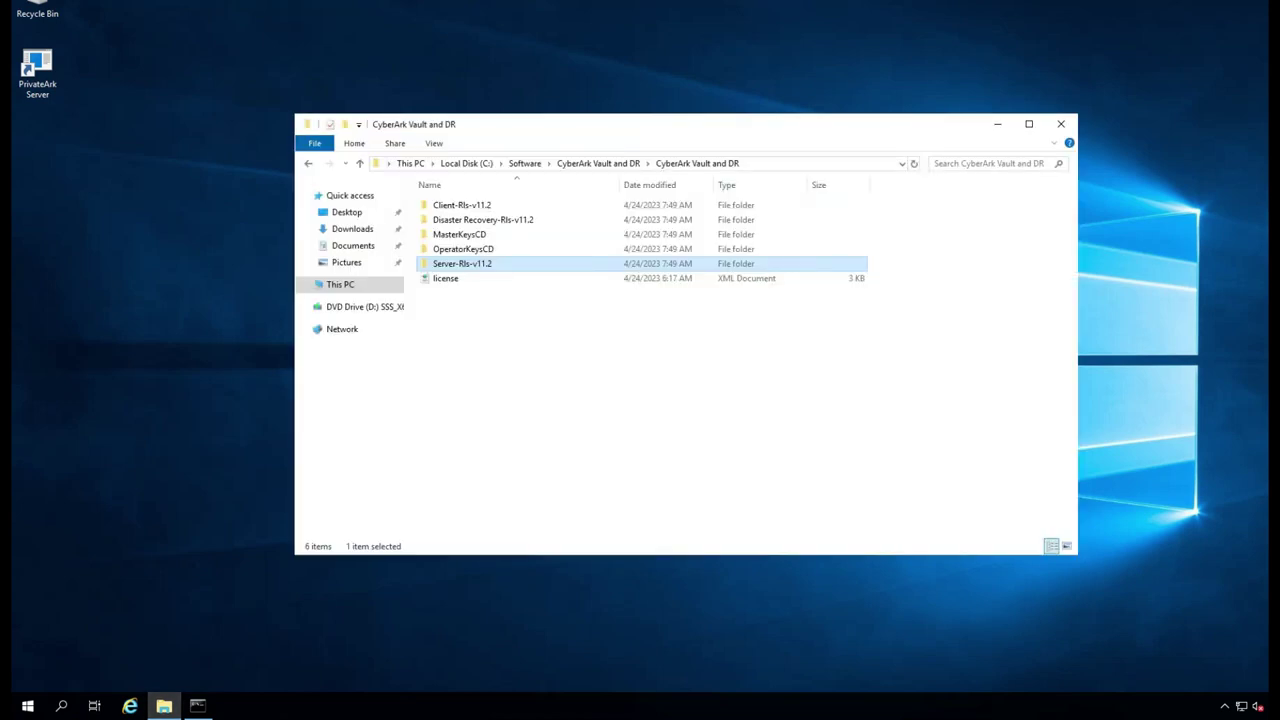
pyautogui.doubleClick(461, 204)
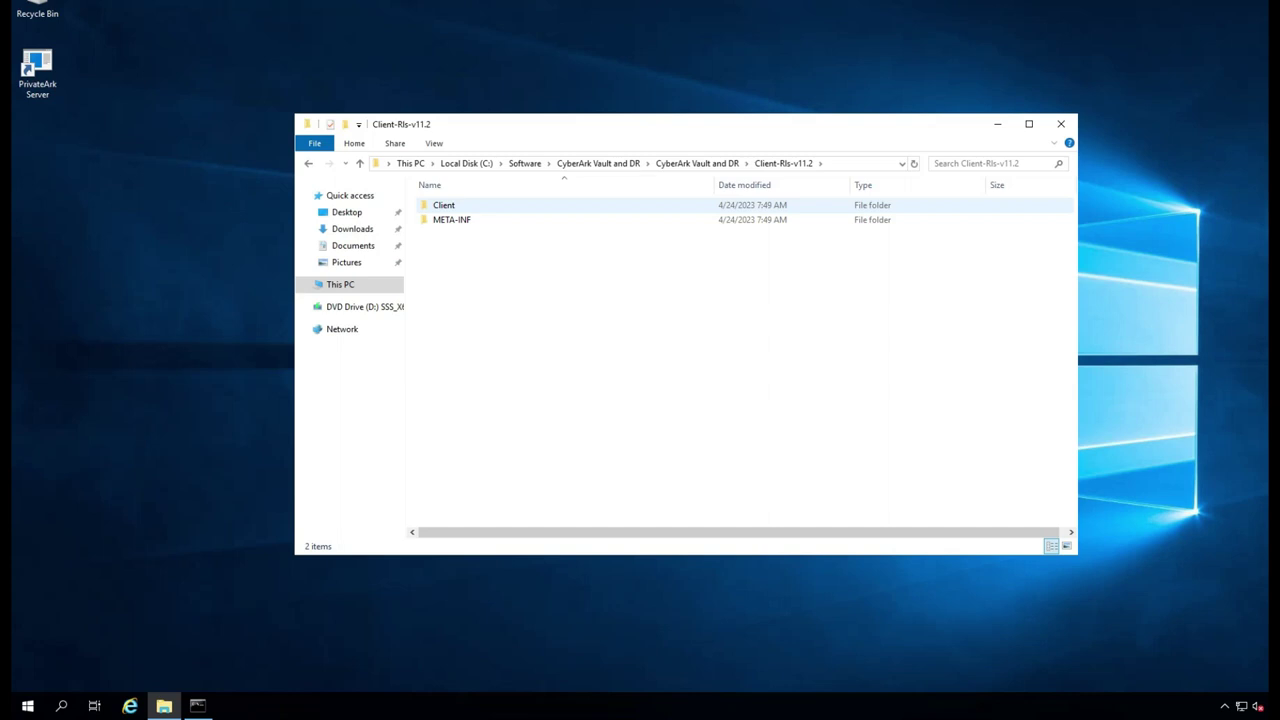
pyautogui.doubleClick(450, 205)
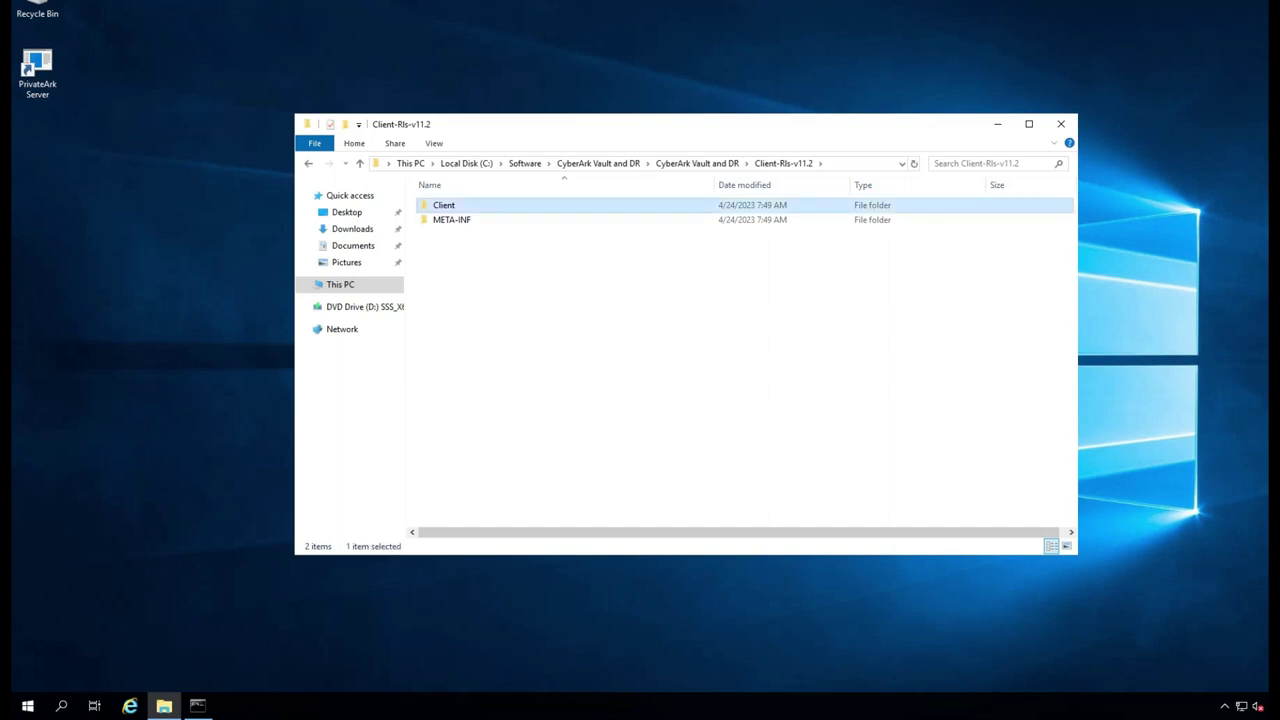
pyautogui.rightClick(440, 309)
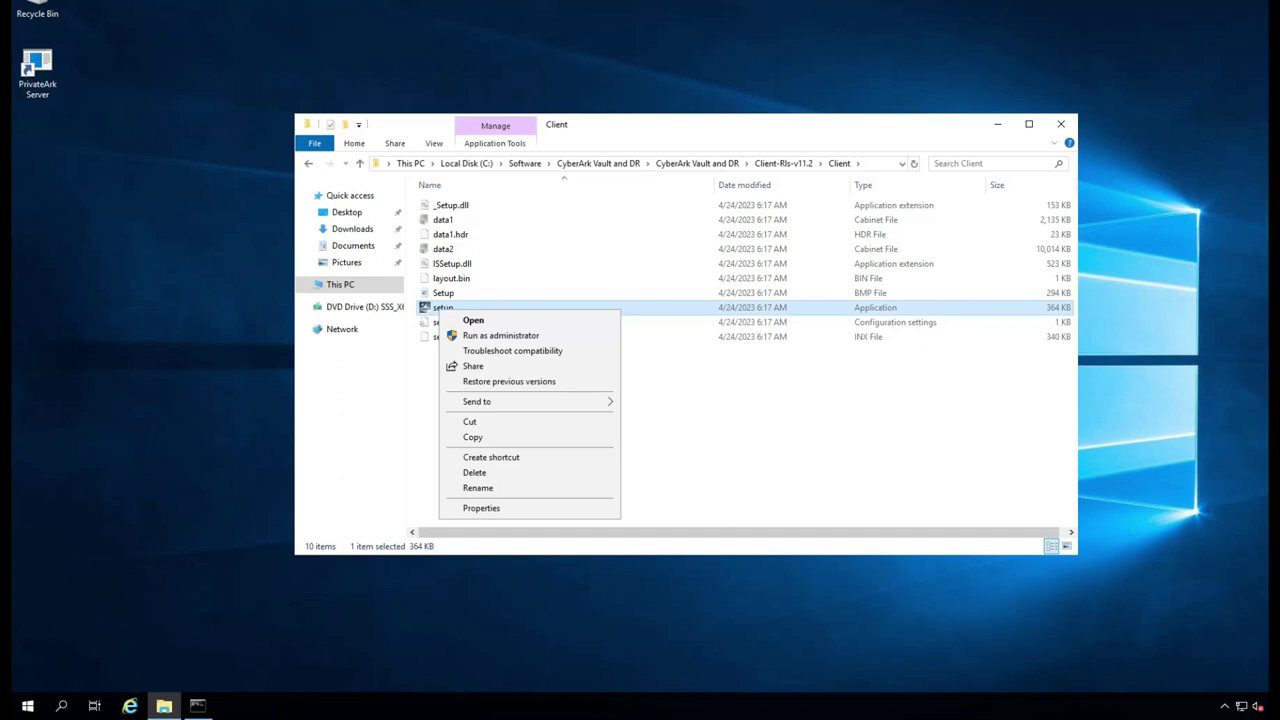
pyautogui.click(500, 335)
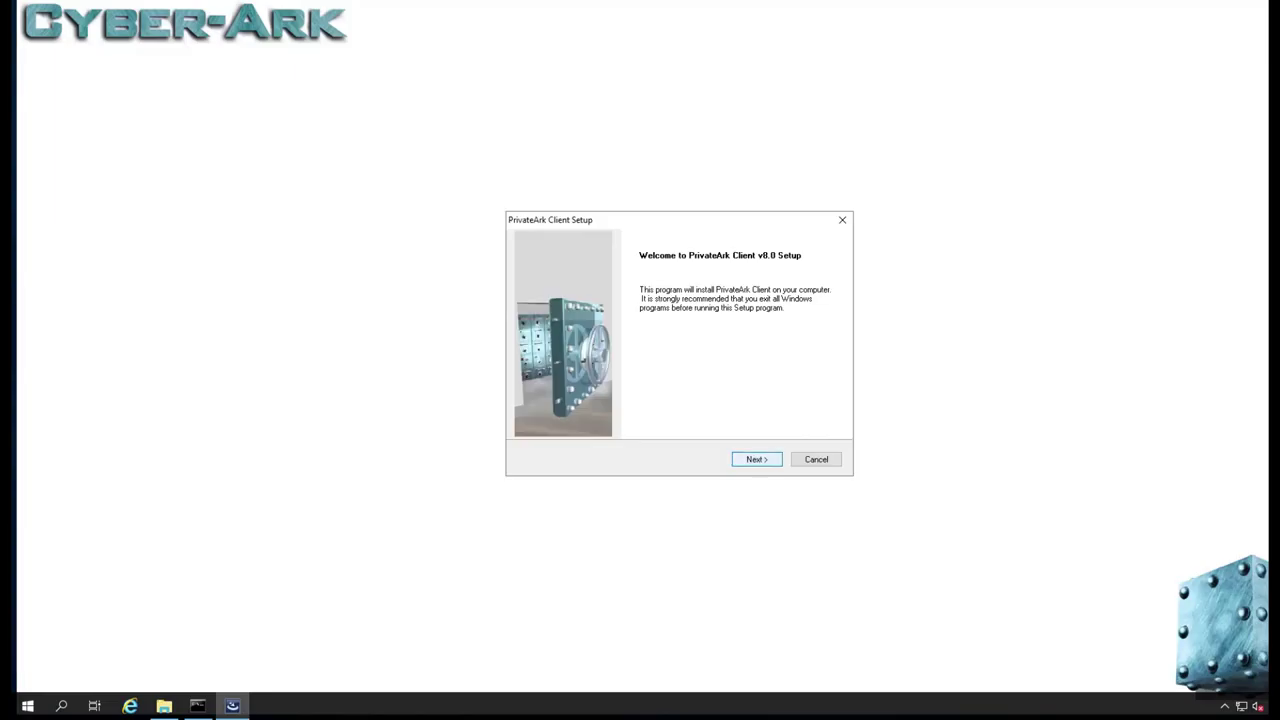
# - Accept the licence and keep user info and the default C:\Program Files (x86)\PrivateArk folder
pyautogui.press('Return')
pyautogui.press('Return')
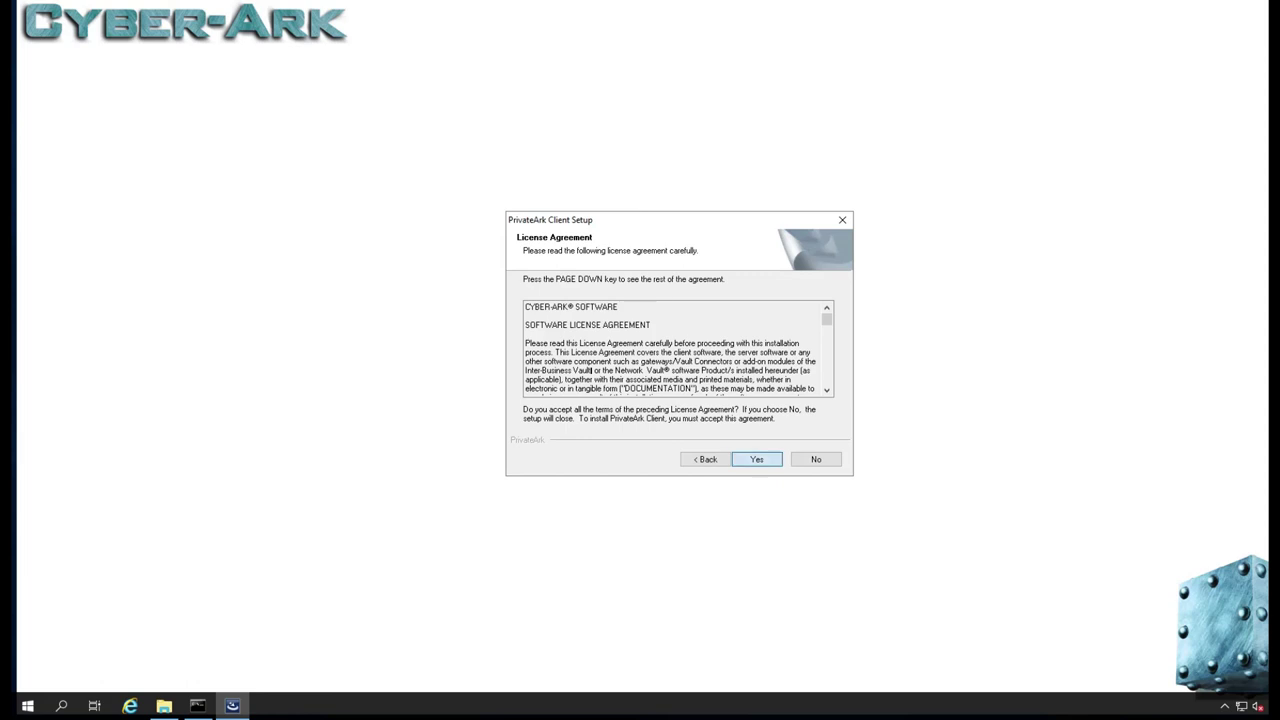
pyautogui.press('Return')
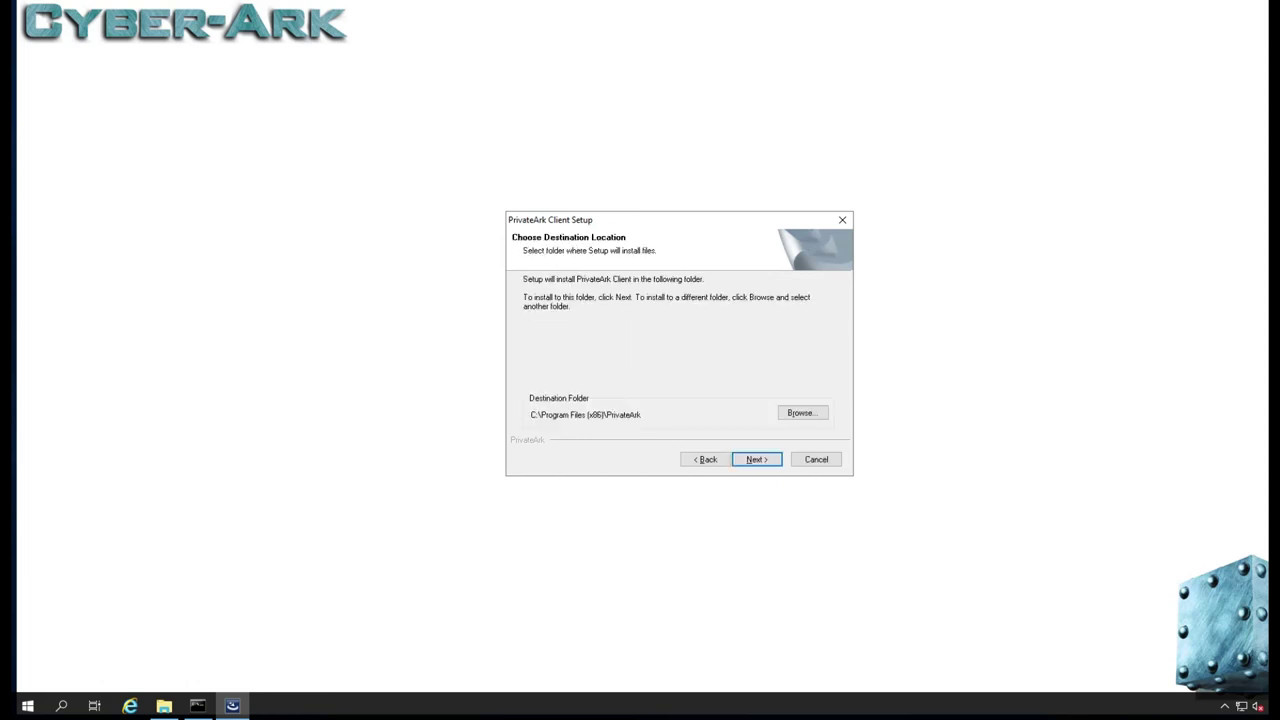
pyautogui.press('Return')
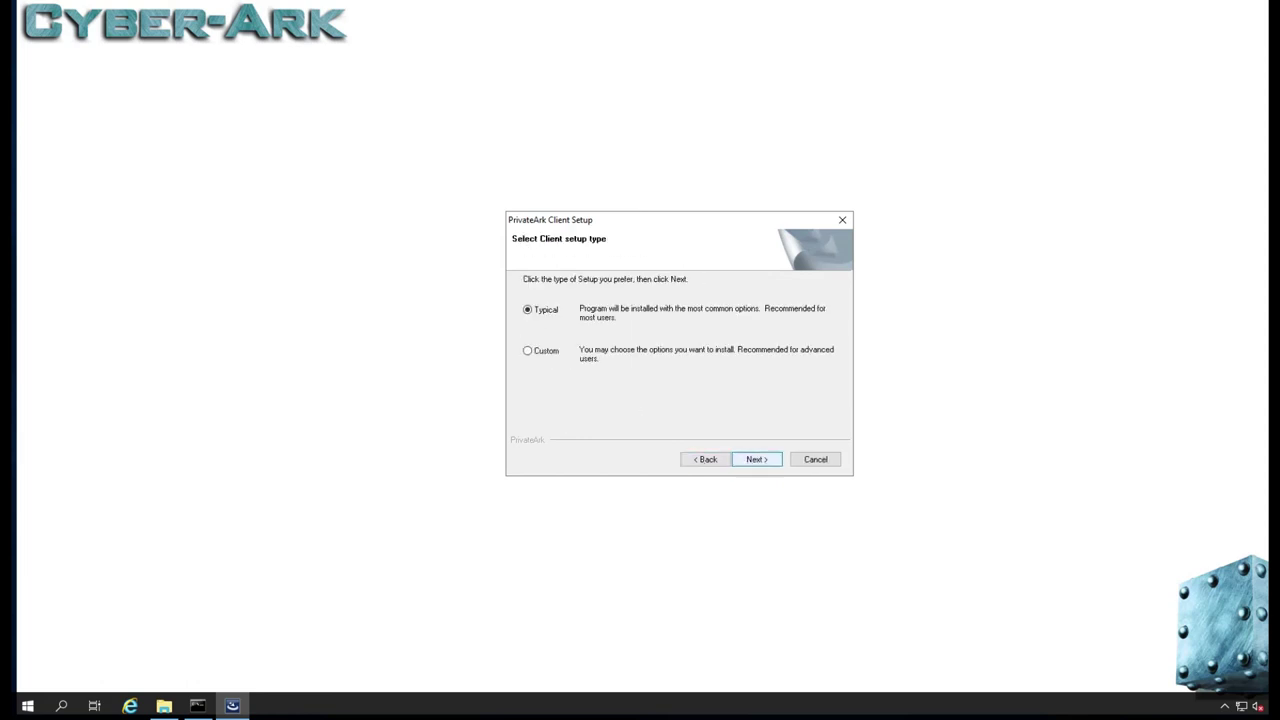
pyautogui.press('Return')
pyautogui.press('Return')
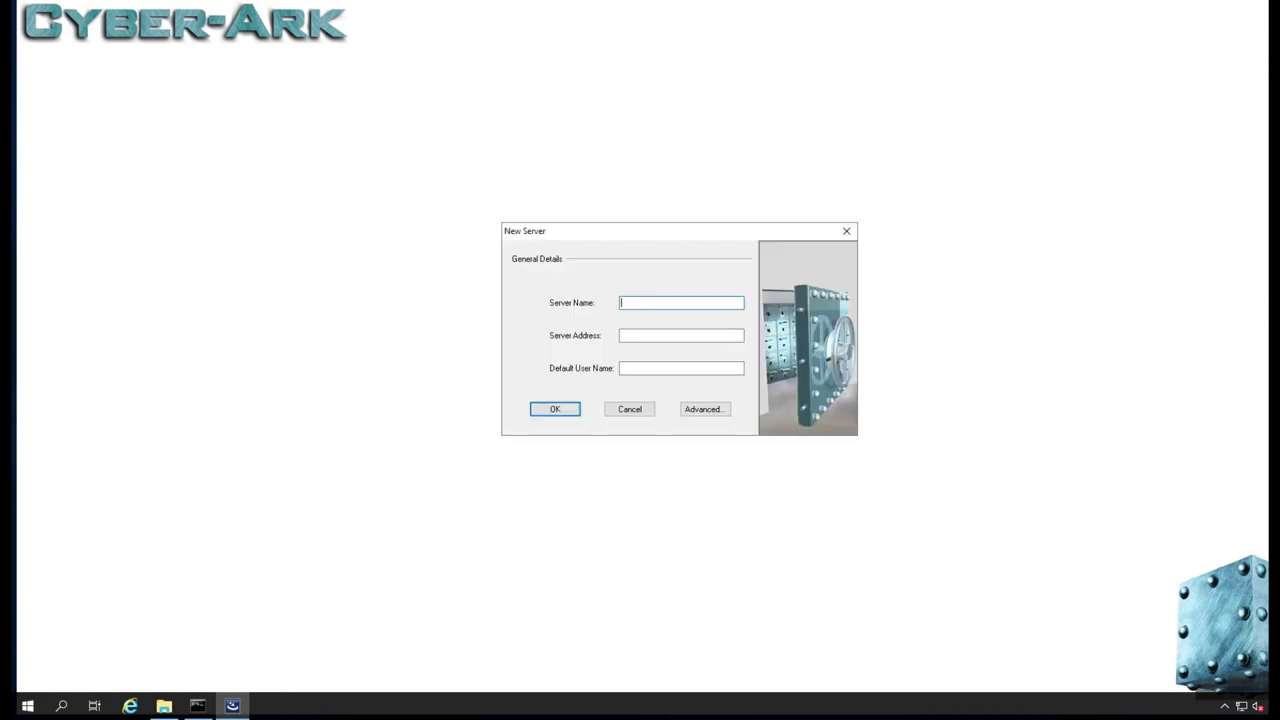
# - Run hostname in the Command Prompt and select the server name CyberArk-Vault from the output
pyautogui.press('Return')
pyautogui.moveTo(197, 706)
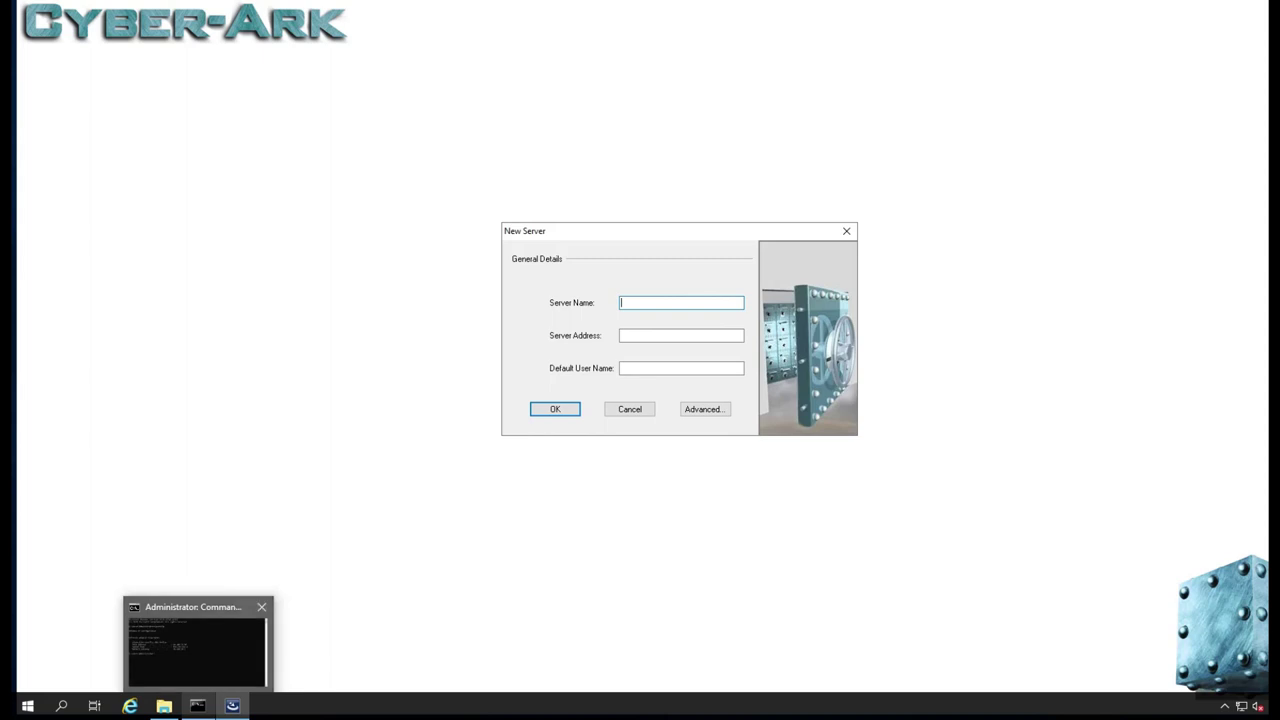
pyautogui.click(198, 650)
pyautogui.write('hos')
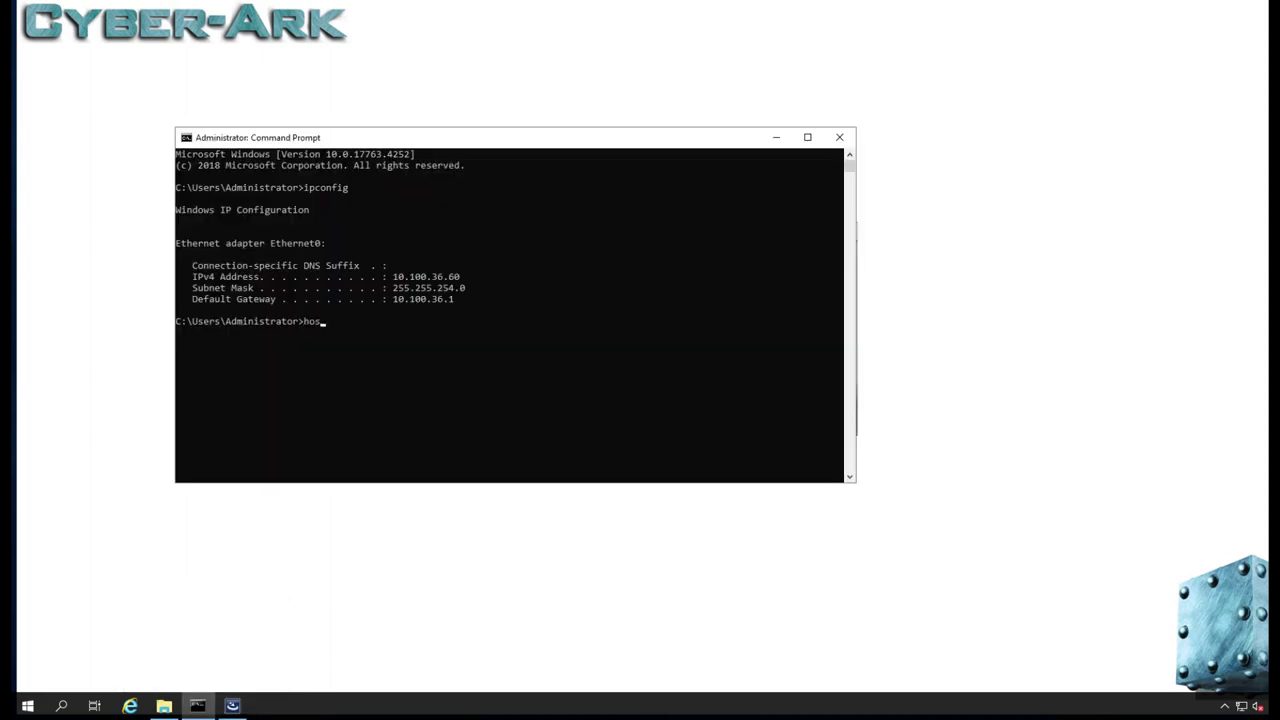
pyautogui.write('tname')
pyautogui.press('Return')
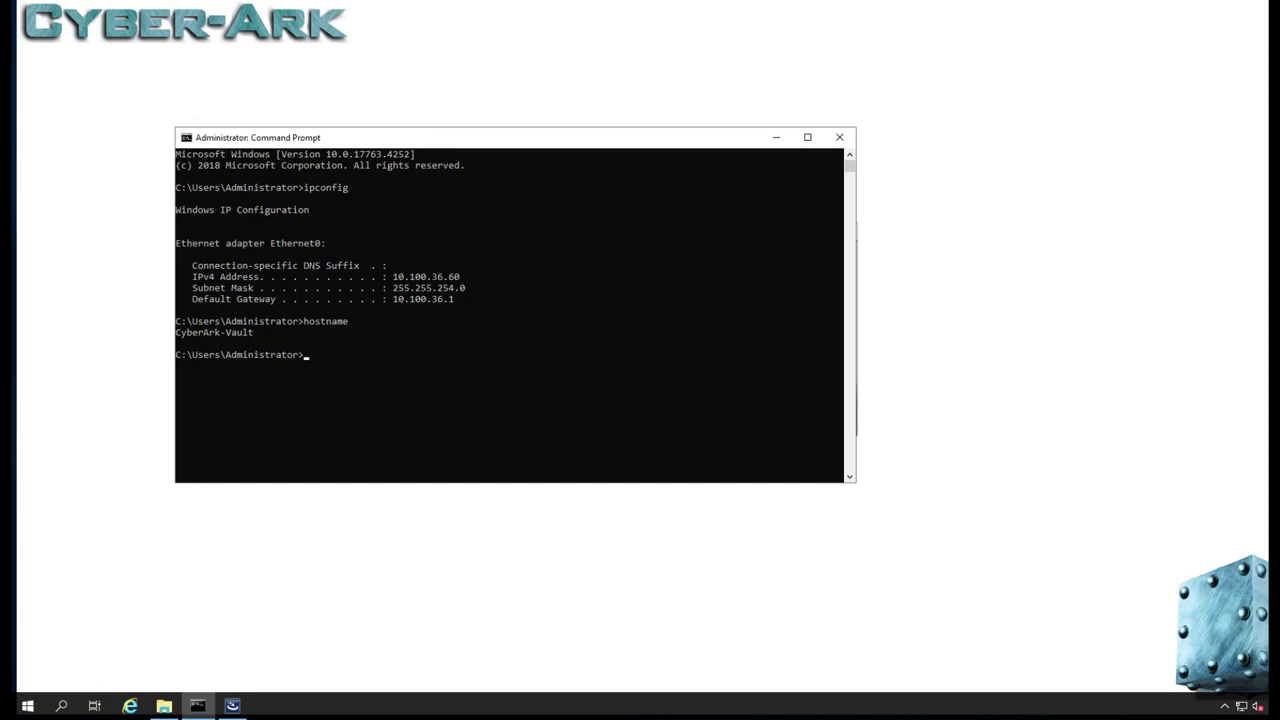
pyautogui.moveTo(257, 332); pyautogui.dragTo(214, 332)
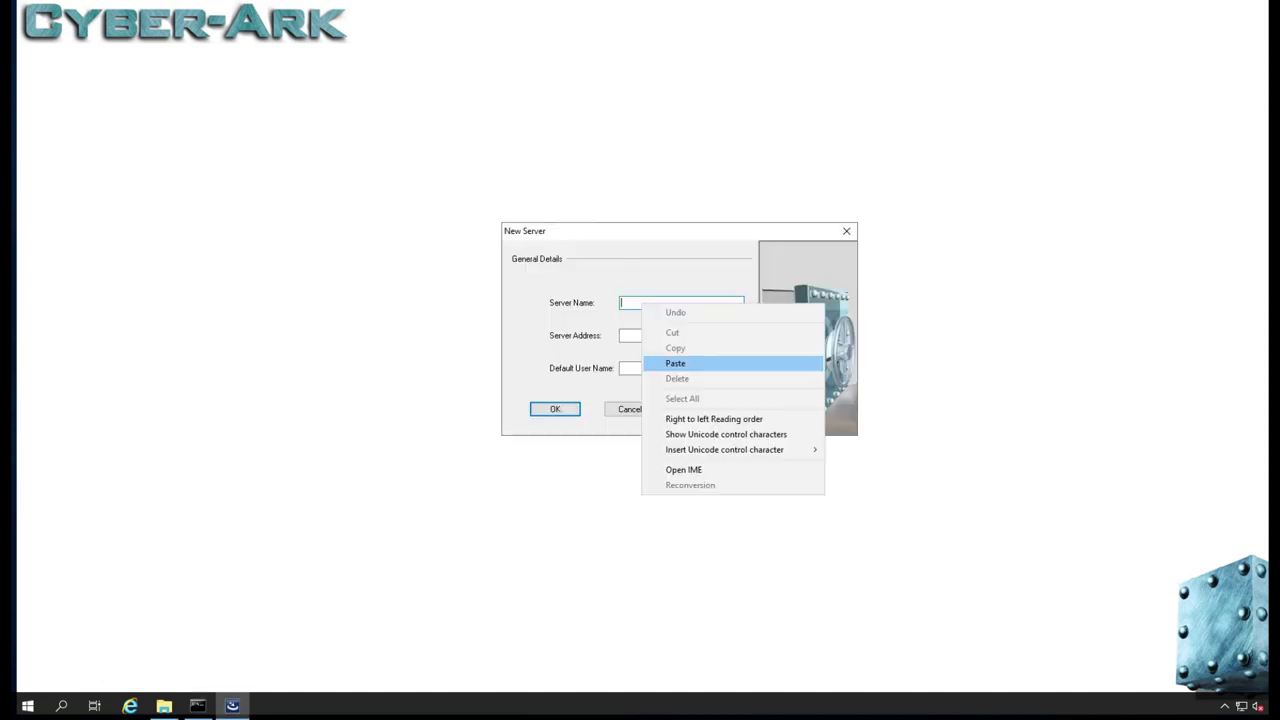
# - Define server CyberArk-Vault at 10.100.36.60 with default user Administrator, then accept the proxy warning
pyautogui.click(677, 363)
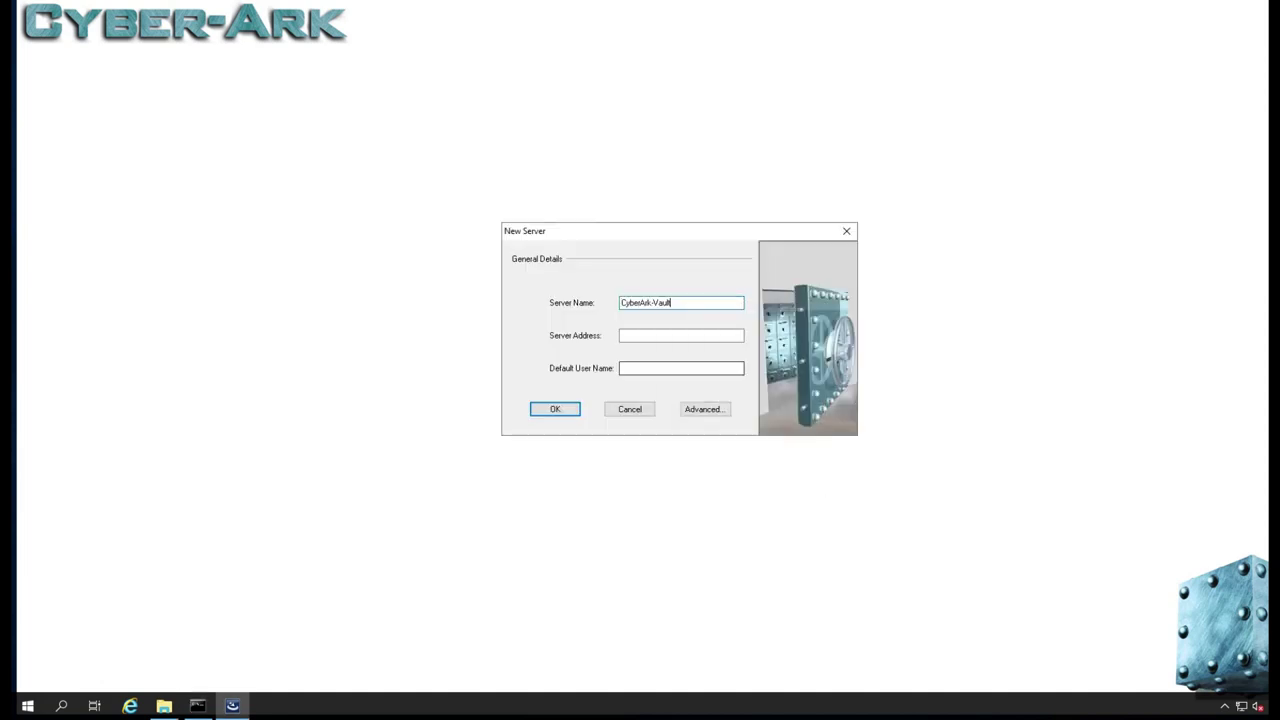
pyautogui.click(681, 335)
pyautogui.write('10.100.36')
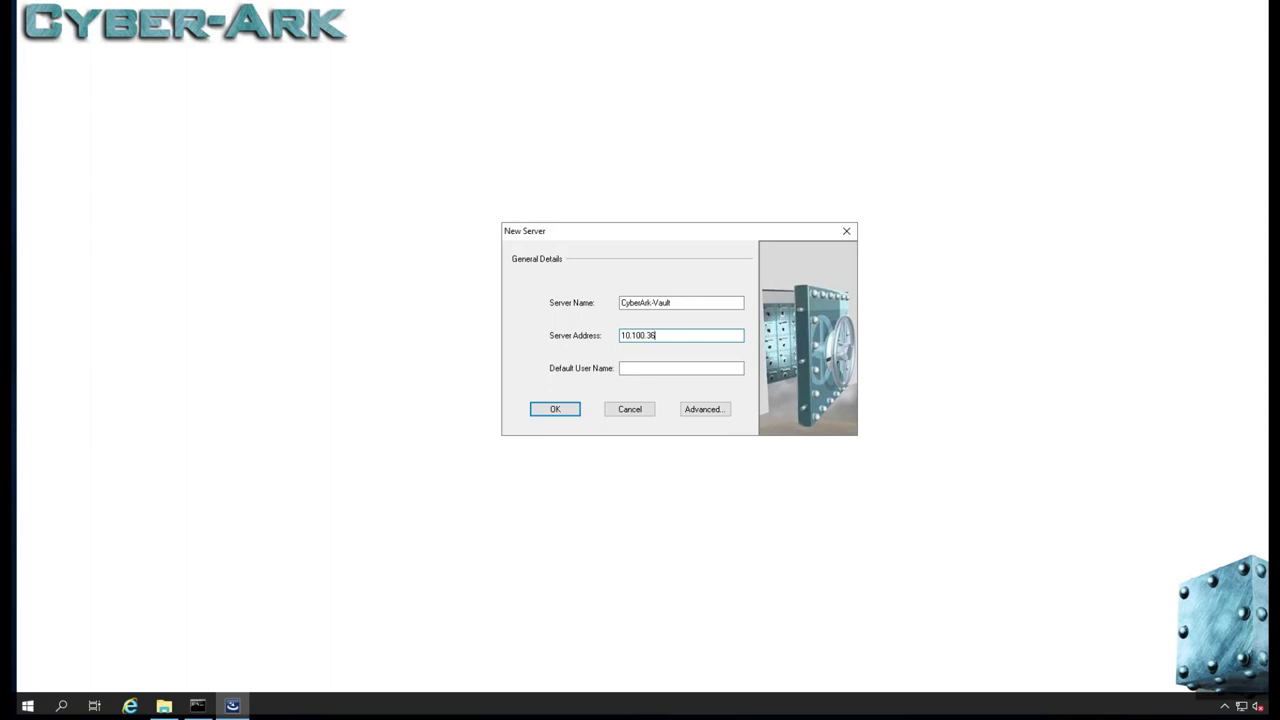
pyautogui.write('.60')
pyautogui.click(681, 368)
pyautogui.write('Administrator')
pyautogui.press('Return')
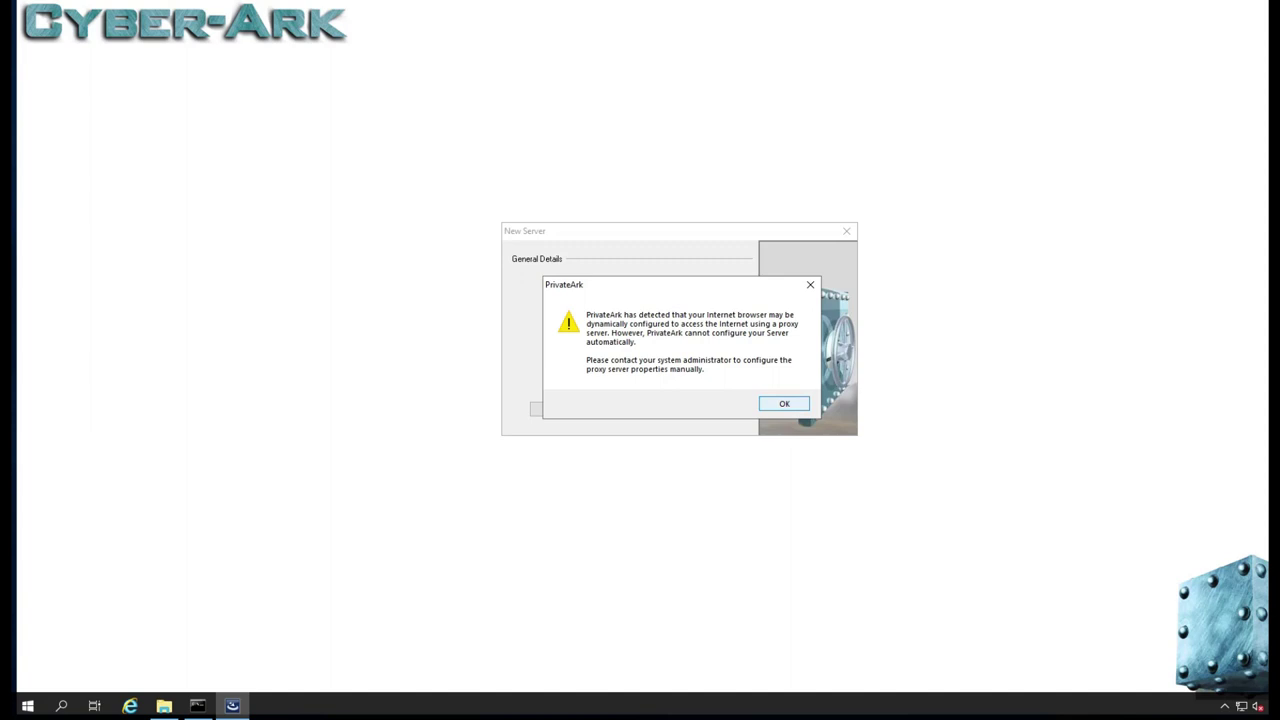
pyautogui.press('Return')
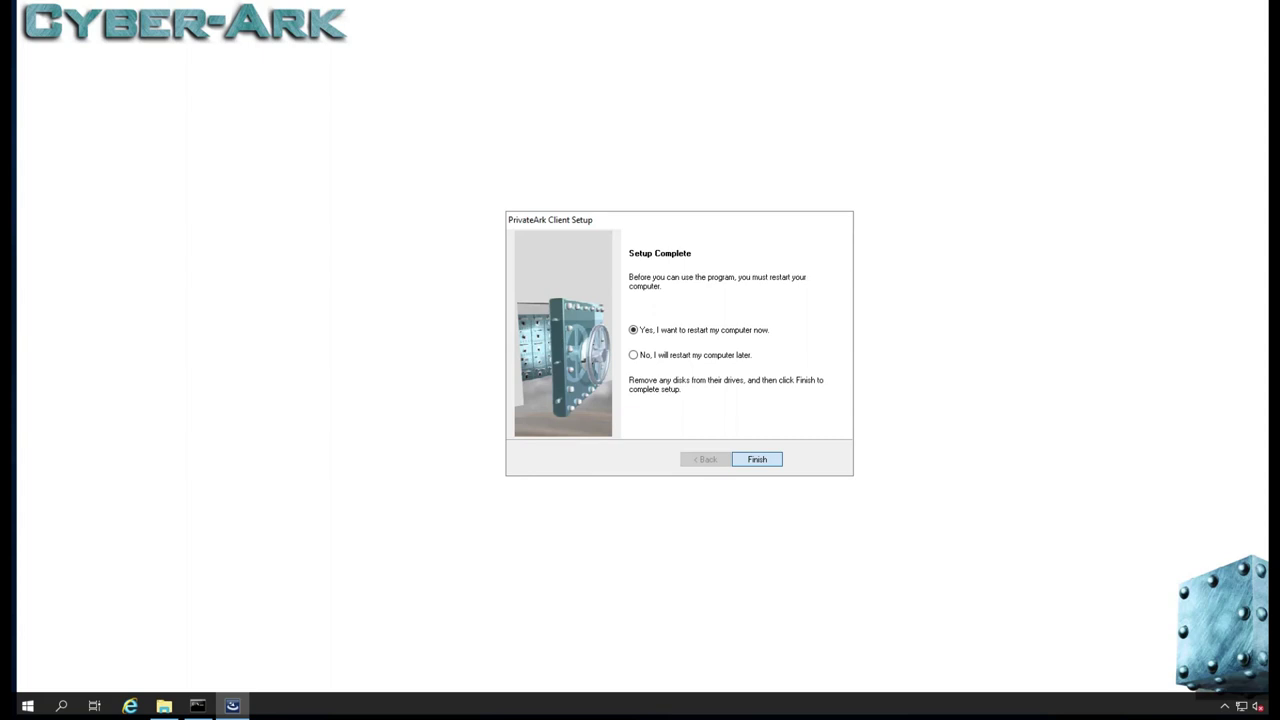
# - Finish PrivateArk Client Setup with 'Yes, I want to restart my computer now' selected
pyautogui.press('Return')
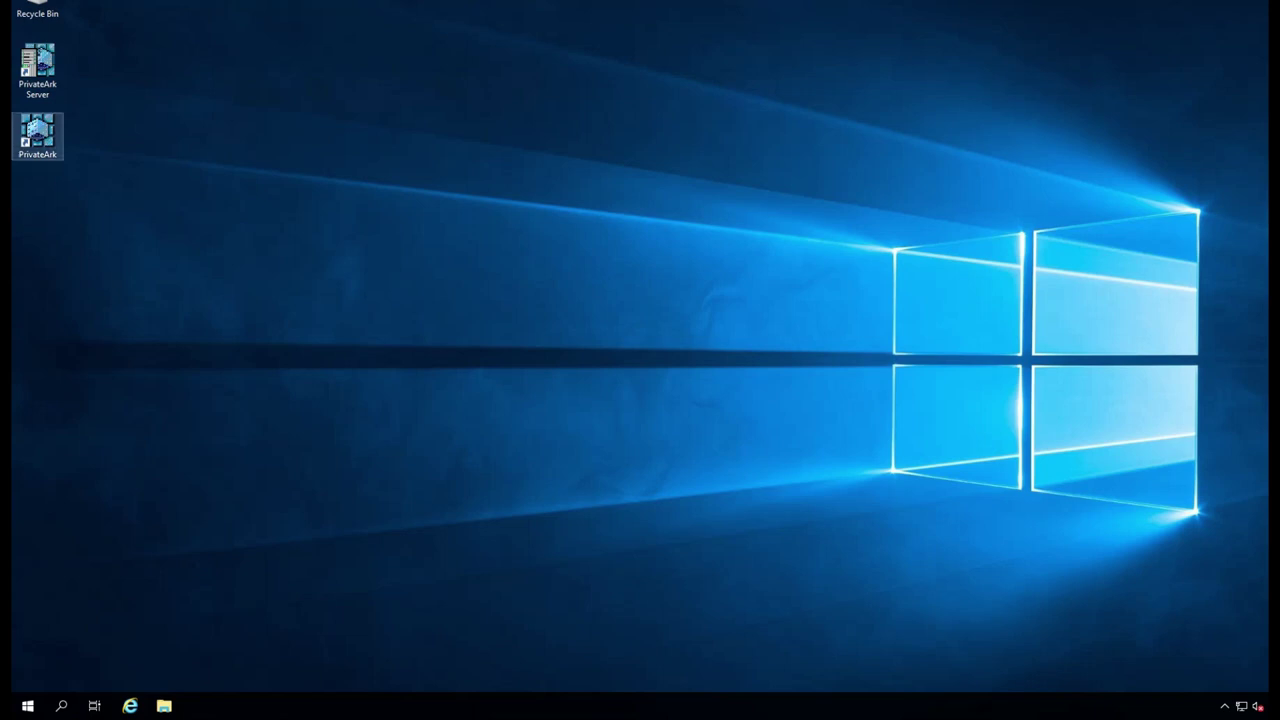
# - In the PrivateArk Server console, perform a normal shutdown, then start the vault server again
pyautogui.doubleClick(37, 65)
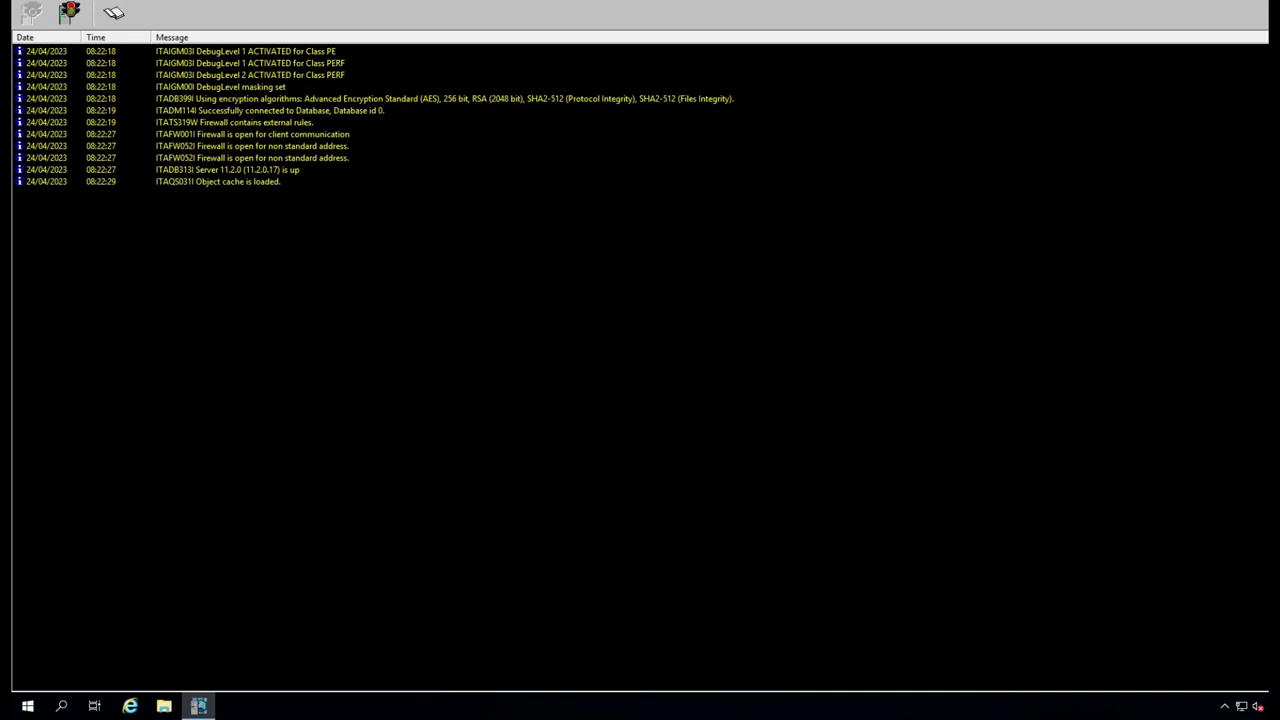
pyautogui.click(68, 12)
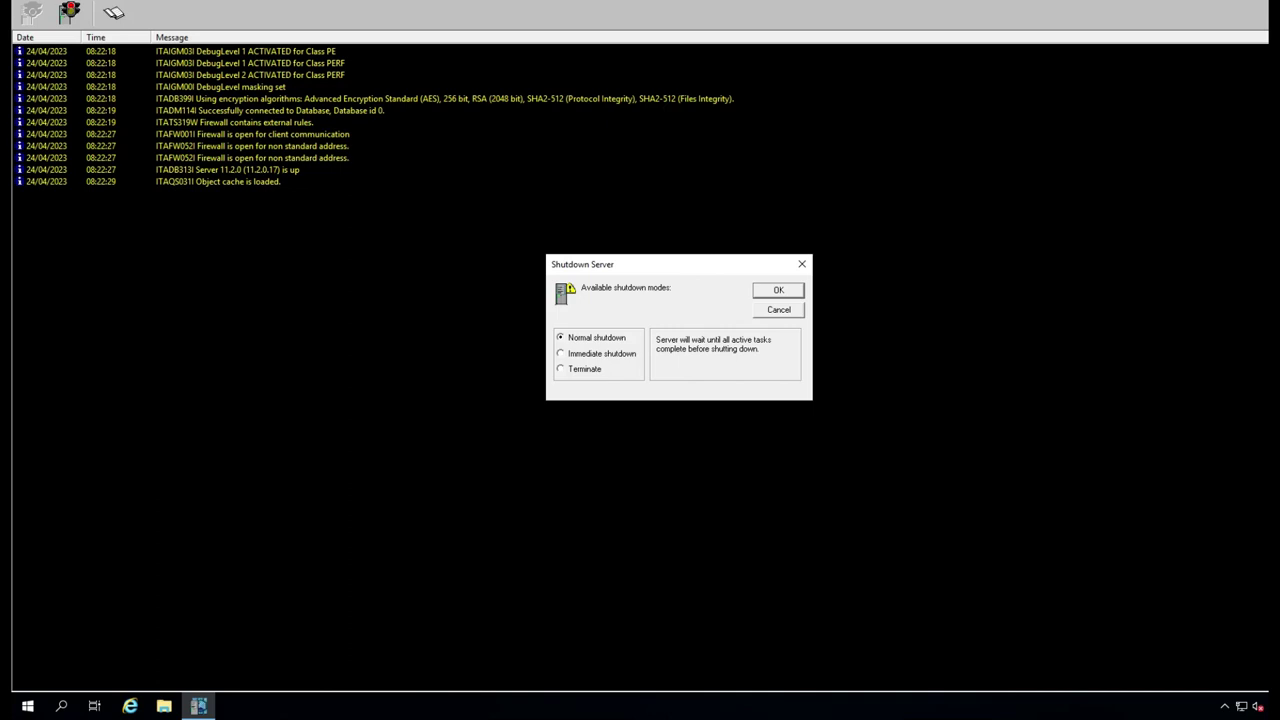
pyautogui.press('Return')
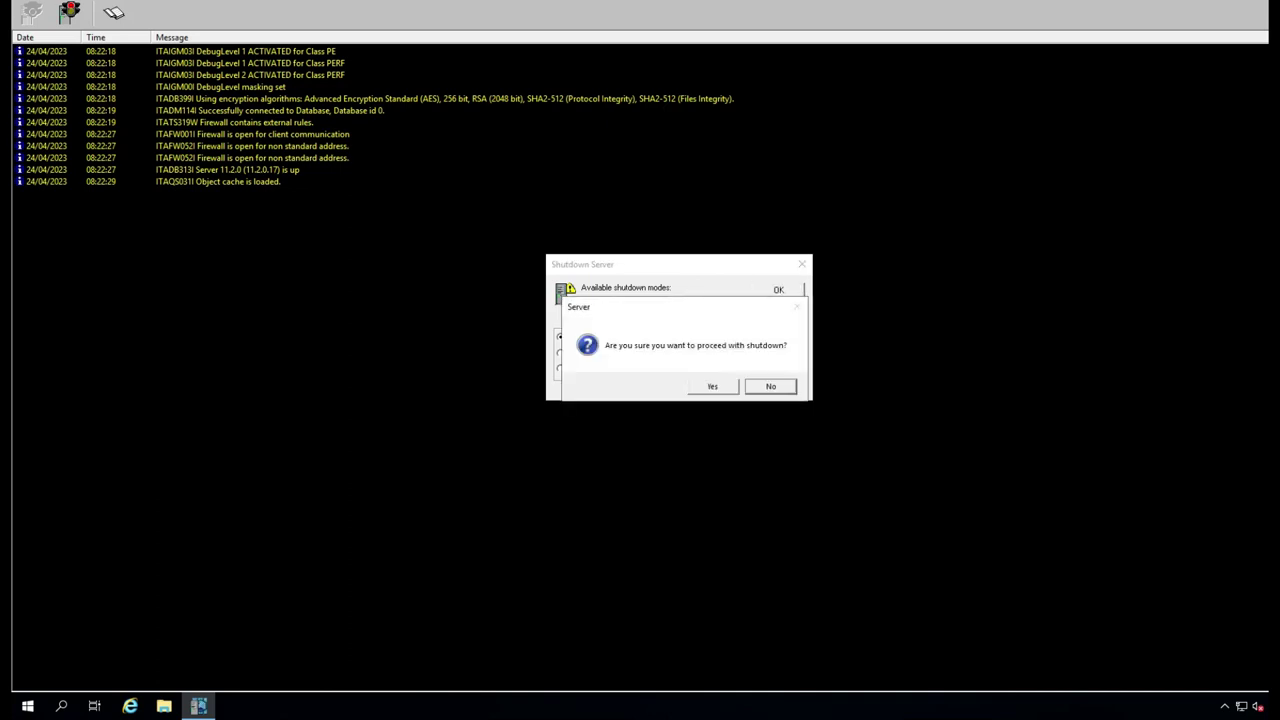
pyautogui.press('Left')
pyautogui.press('Return')
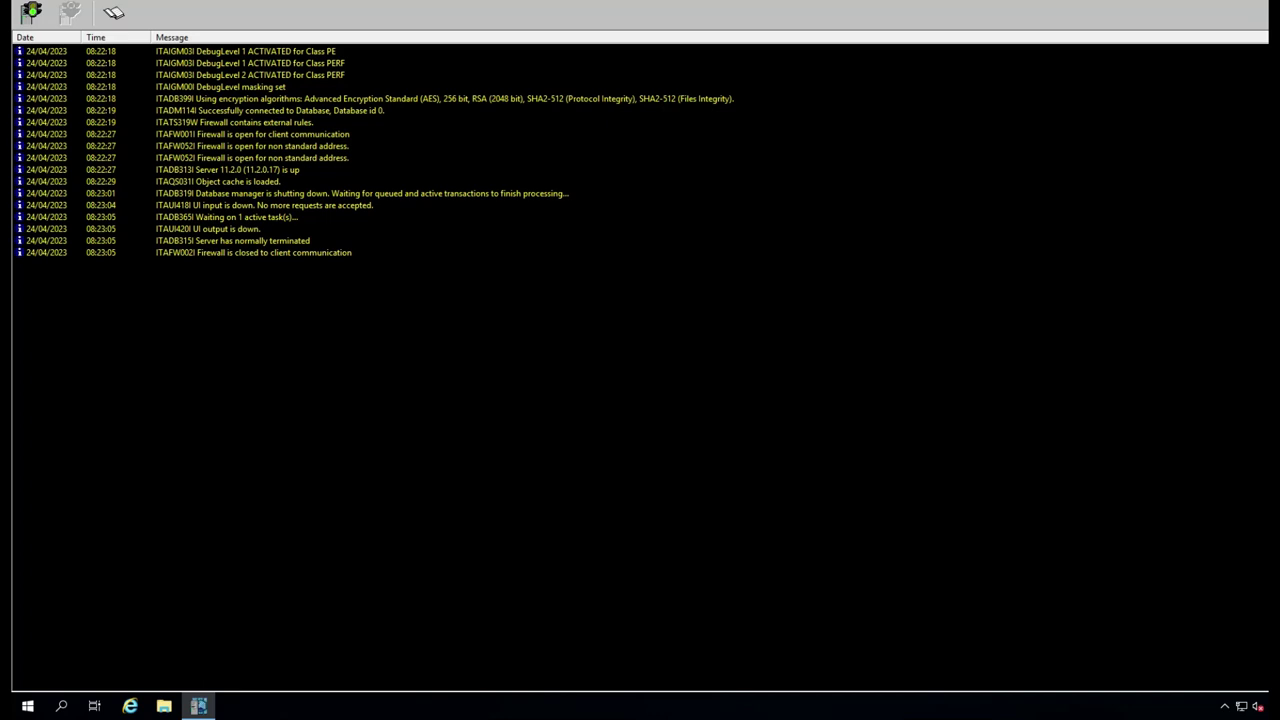
pyautogui.click(31, 12)
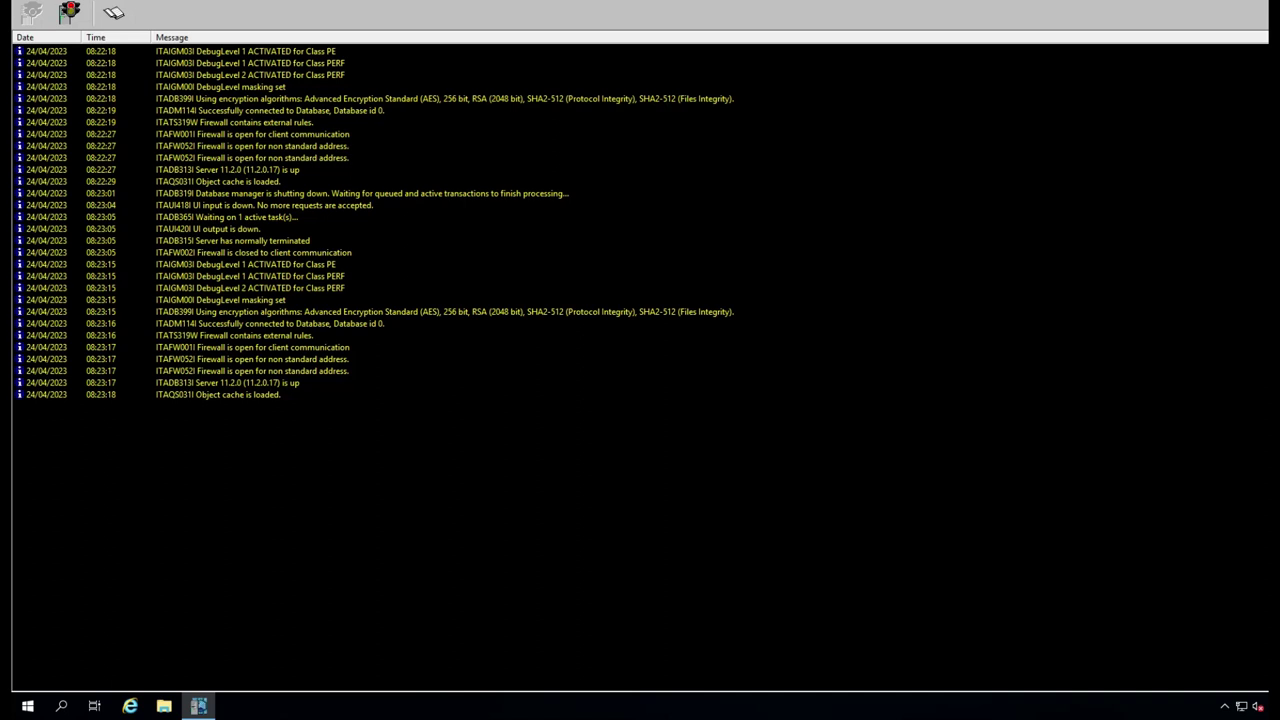
# - Scroll the stored server log past the 'Server has normally terminated' entry, then launch PrivateArk from the desktop
pyautogui.hotkey('alt', 'f')
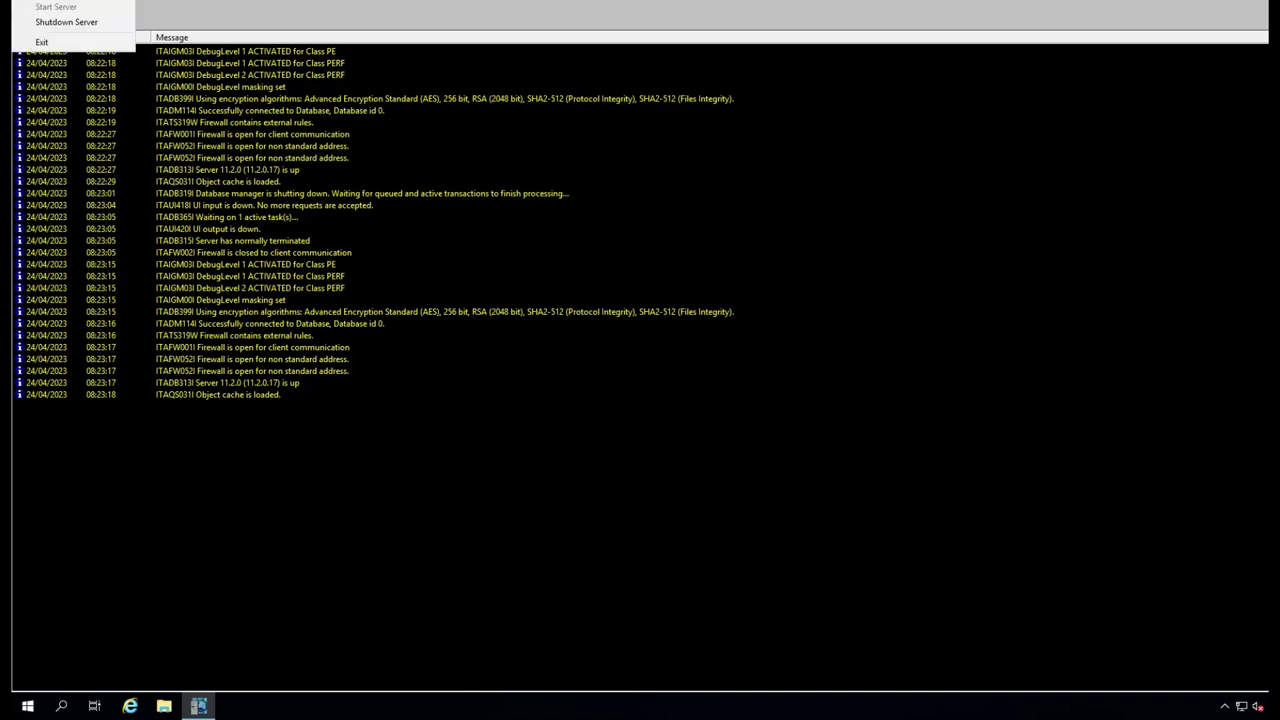
pyautogui.press('Escape')
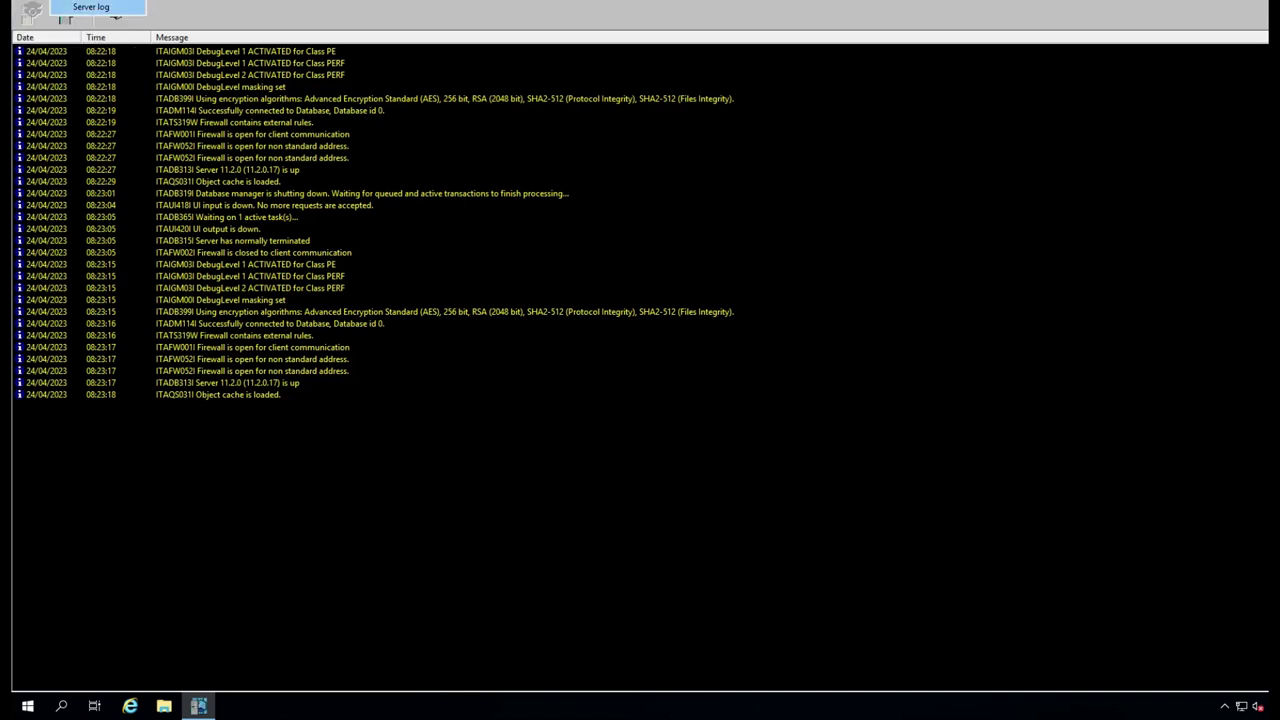
pyautogui.click(113, 12)
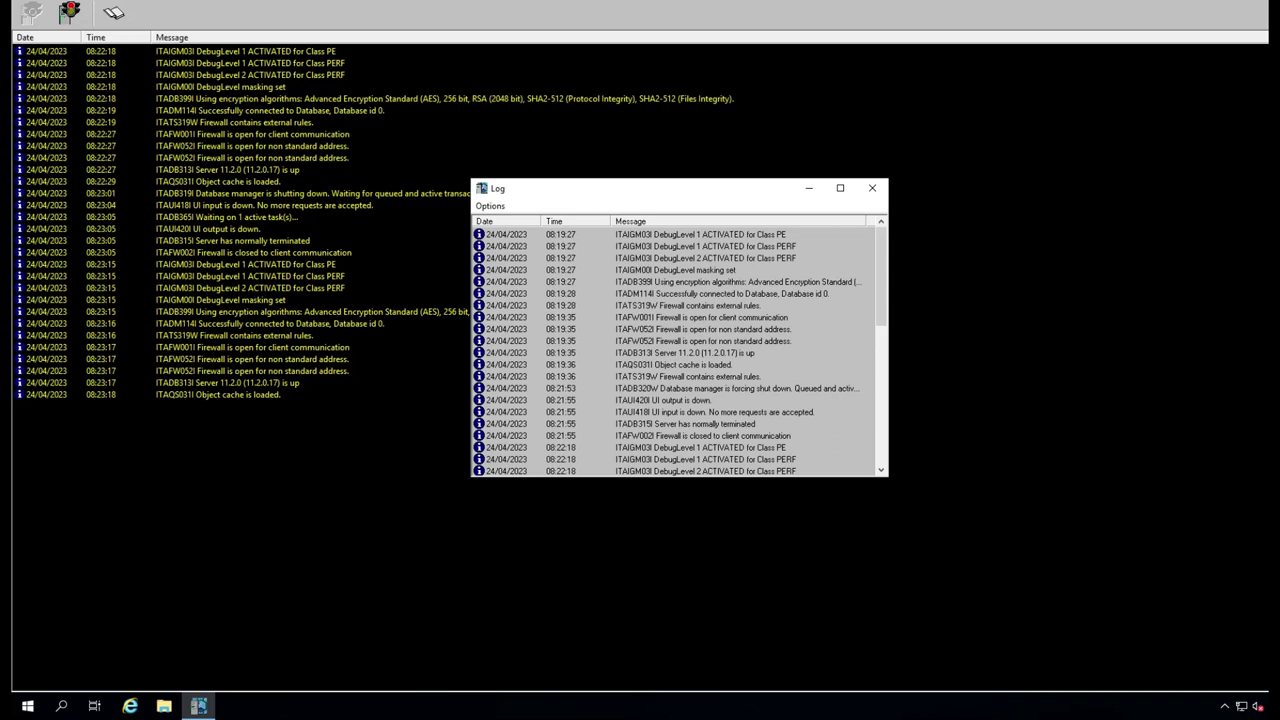
pyautogui.scroll(-2, 678, 350)
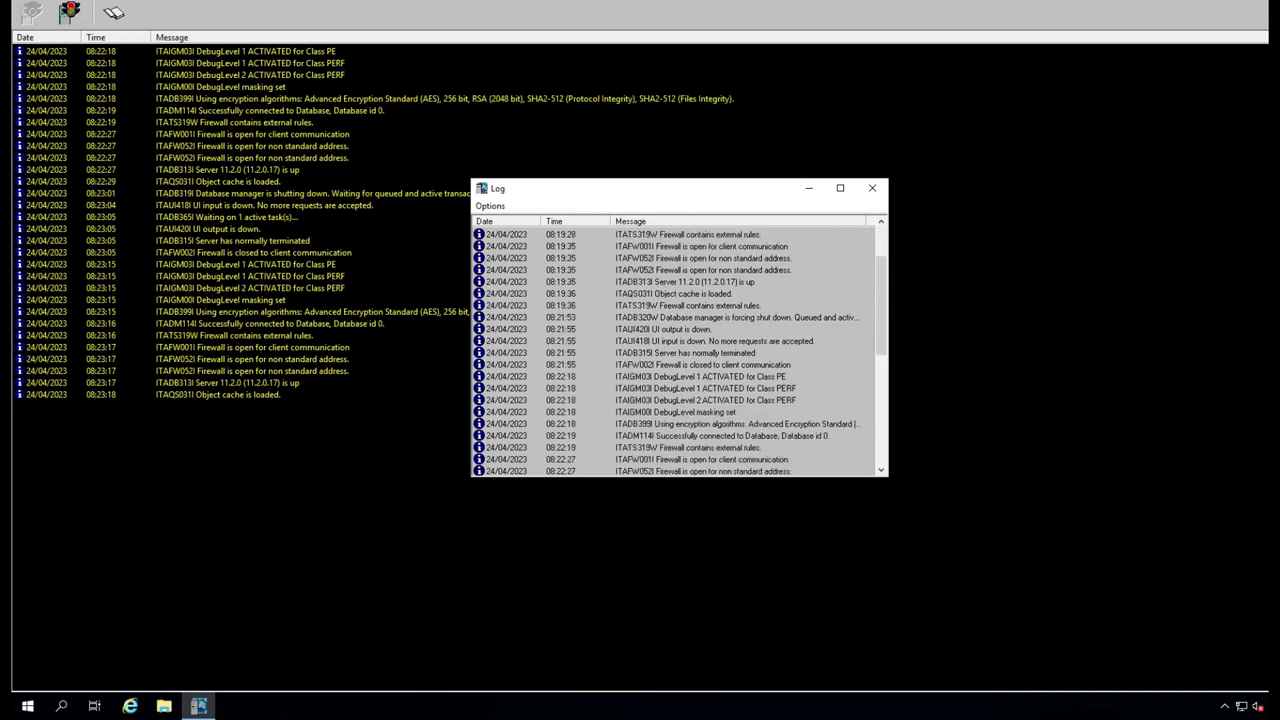
pyautogui.click(680, 352)
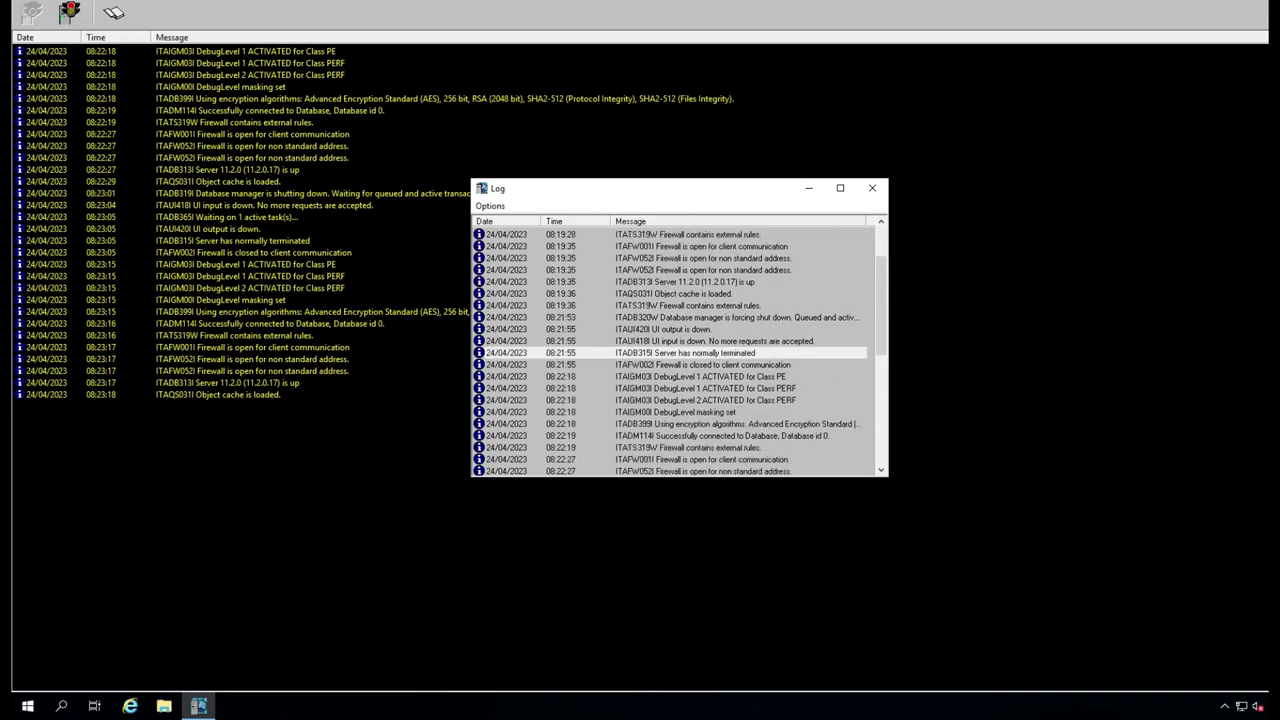
pyautogui.scroll(-7, 678, 352)
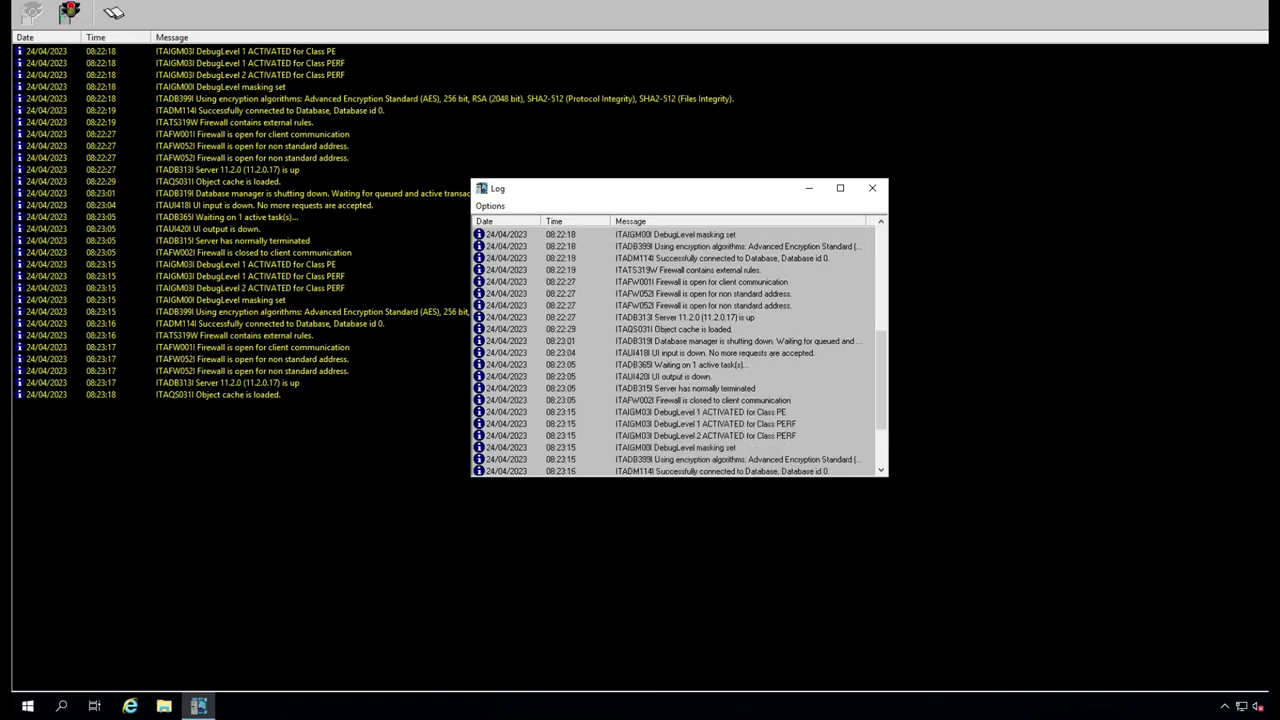
pyautogui.scroll(-1, 678, 352)
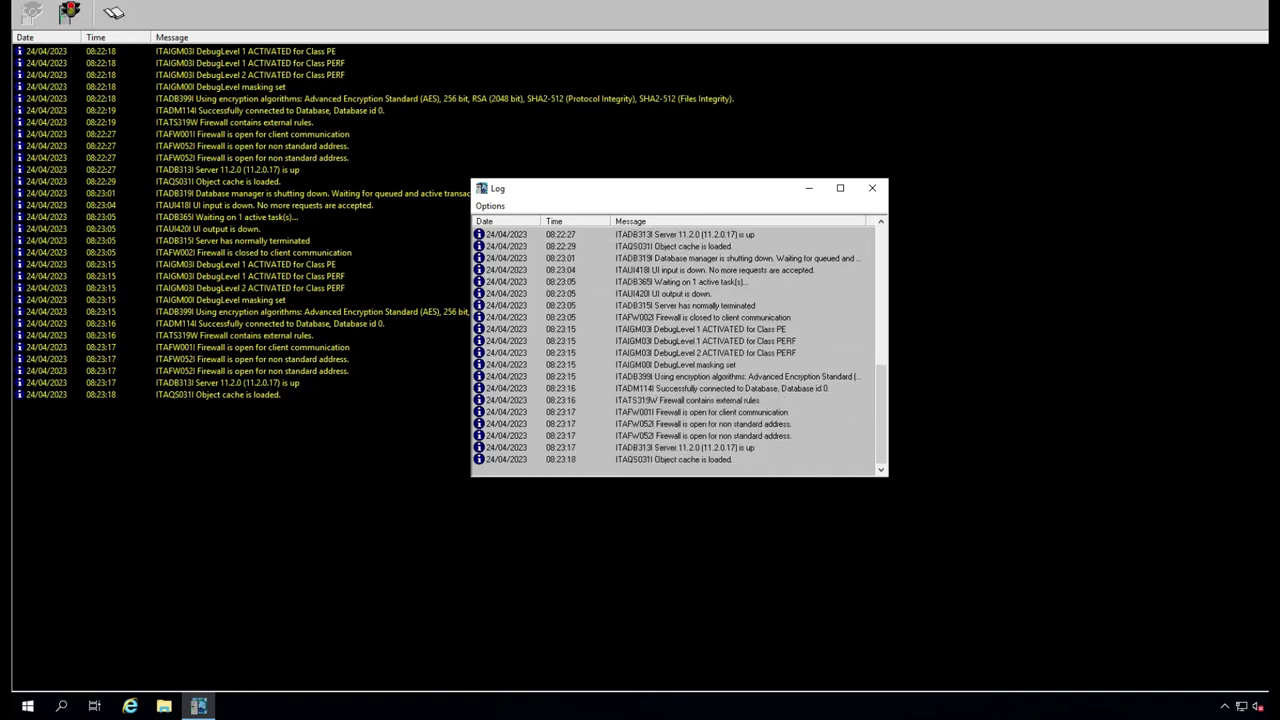
pyautogui.press('super+d')
pyautogui.doubleClick(37, 135)
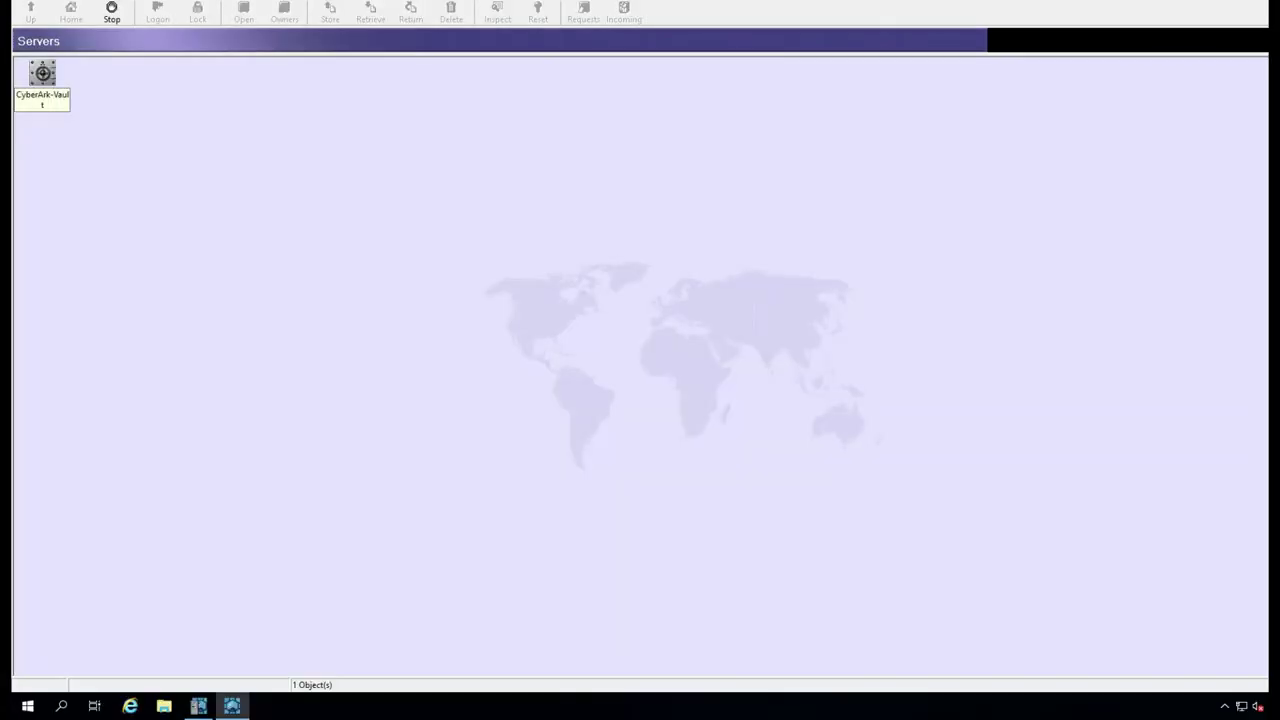
# - Log on to CyberArk-Vault with the administrator password
pyautogui.press('Return')
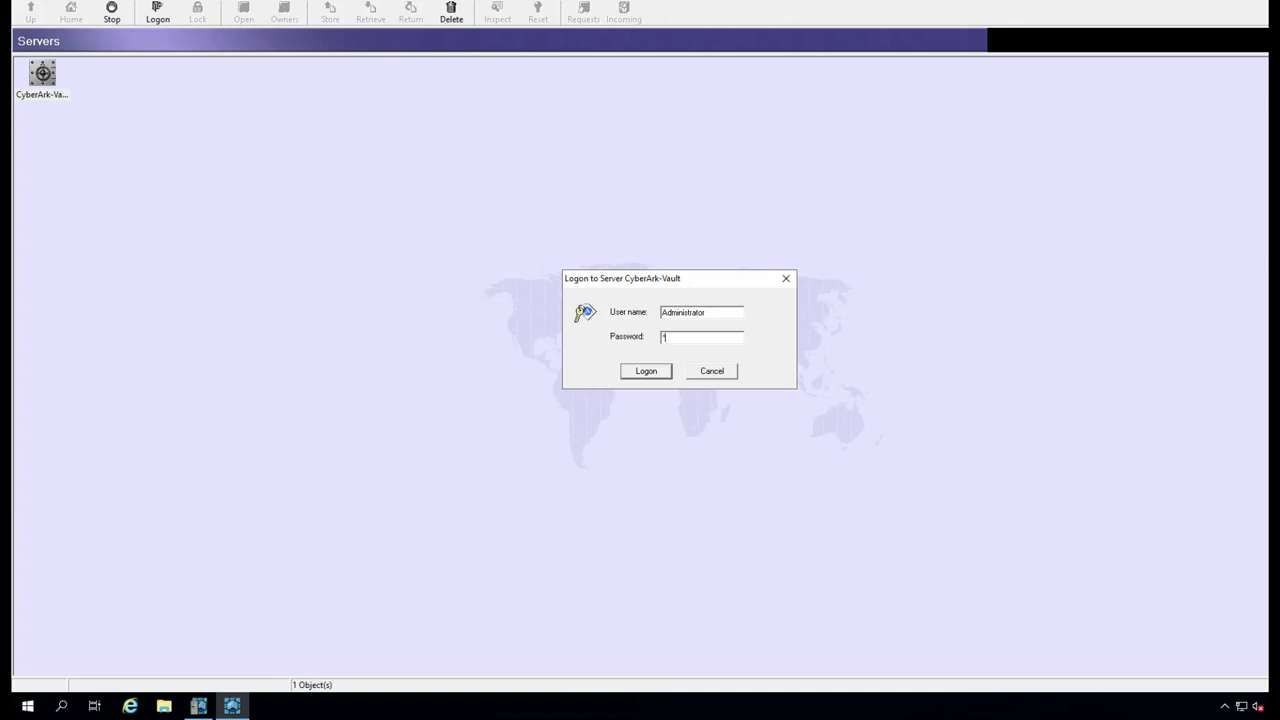
pyautogui.write('Cyberark1')
pyautogui.press('Return')
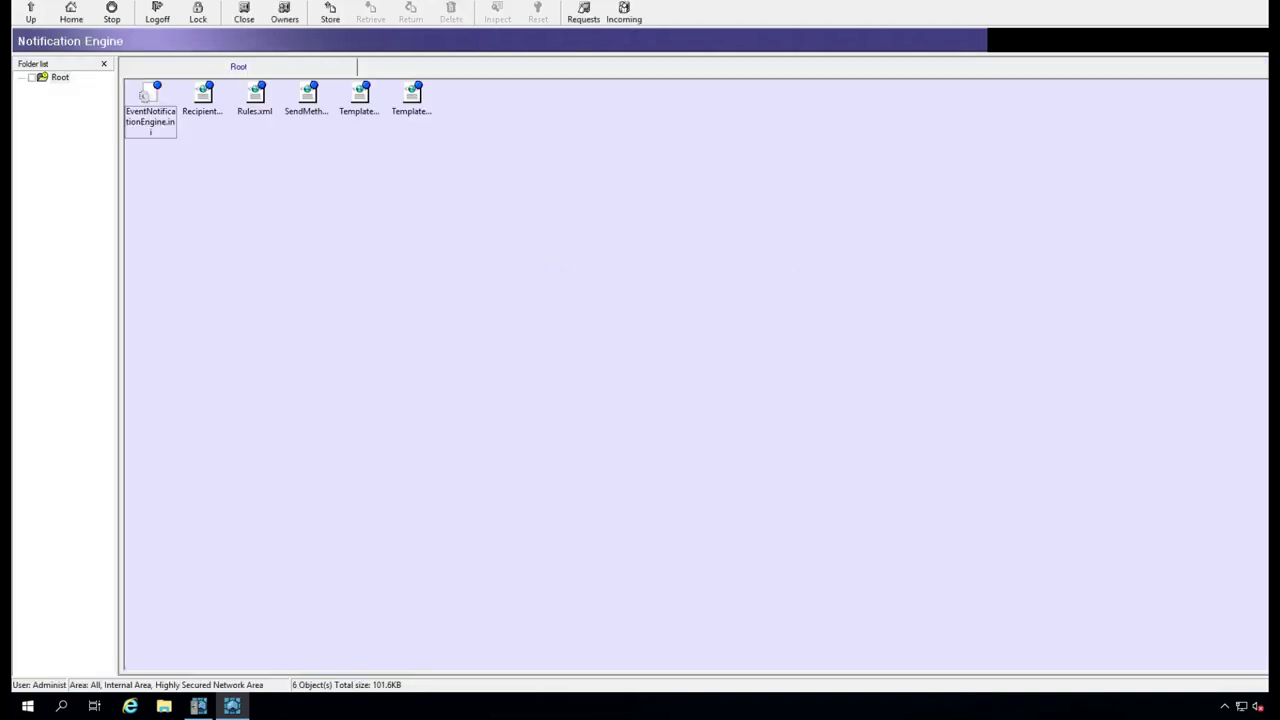
# - Select the template, SendMethods.xml and Rules.xml files in the Notification Engine safe
pyautogui.click(358, 98)
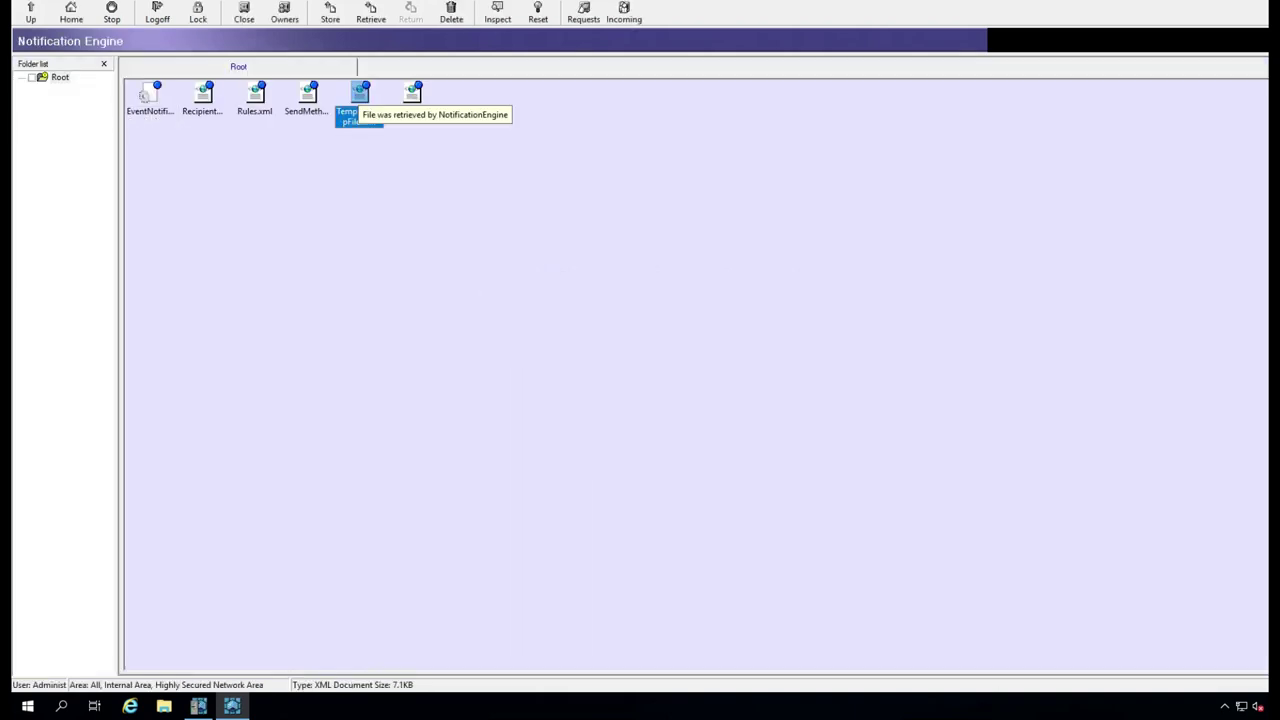
pyautogui.click(307, 96)
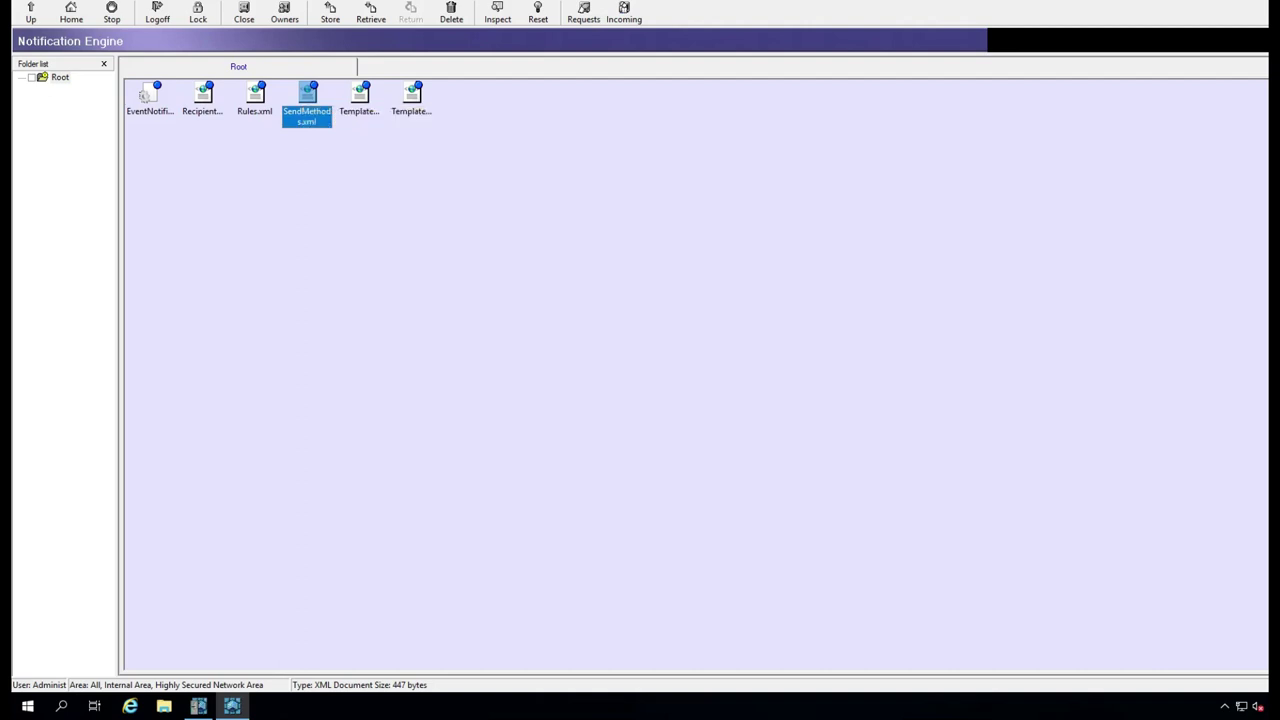
pyautogui.click(255, 96)
# - Close Notification Engine, open the System safe without the folder tree, and view license.xml
pyautogui.click(243, 12)
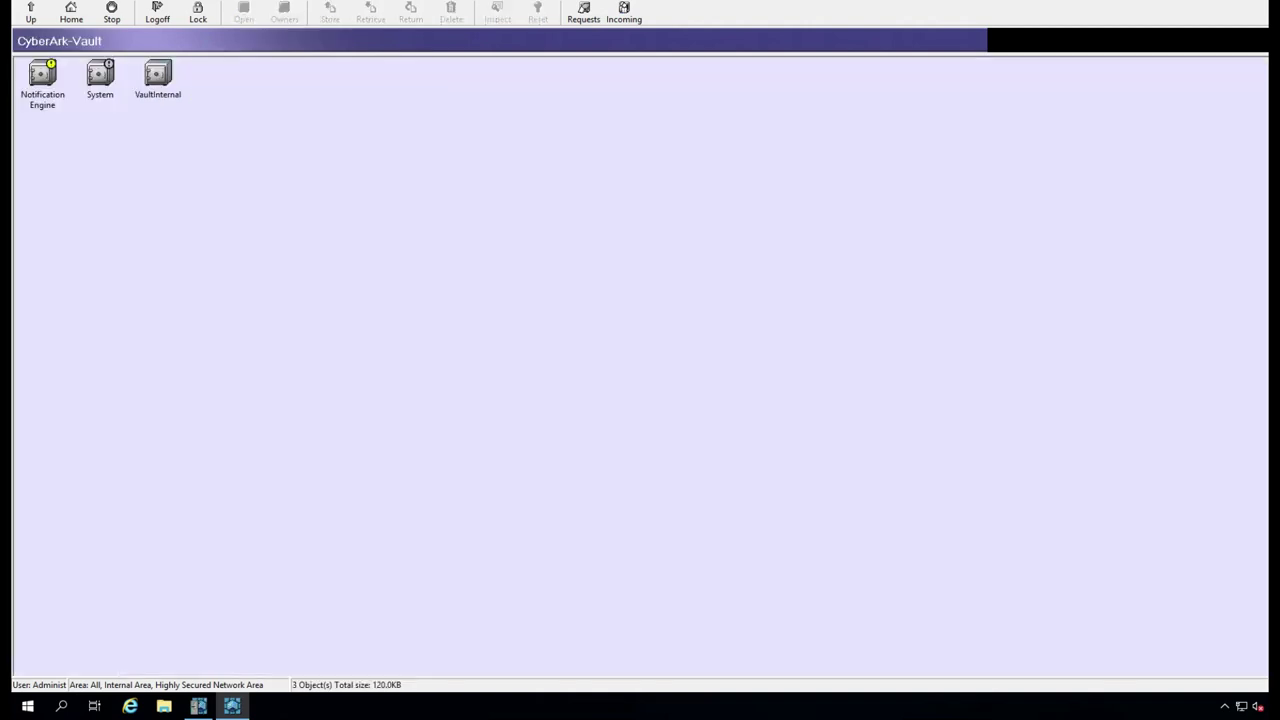
pyautogui.doubleClick(100, 75)
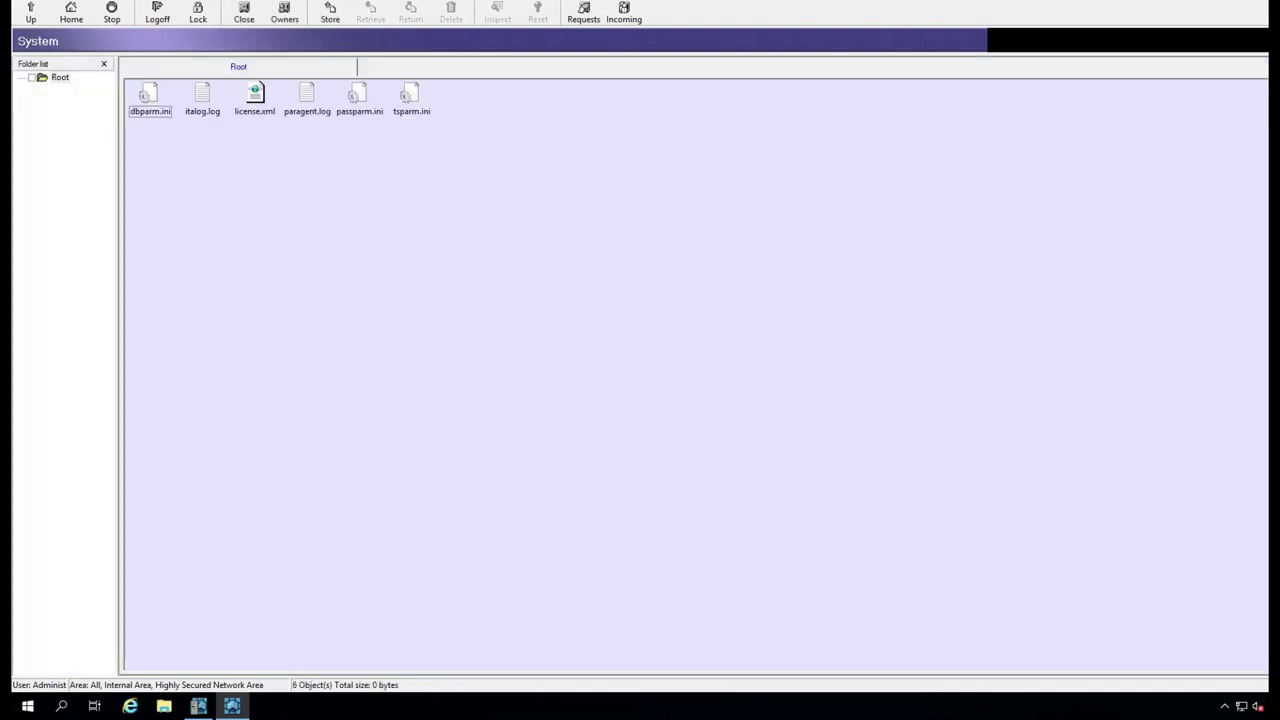
pyautogui.click(103, 63)
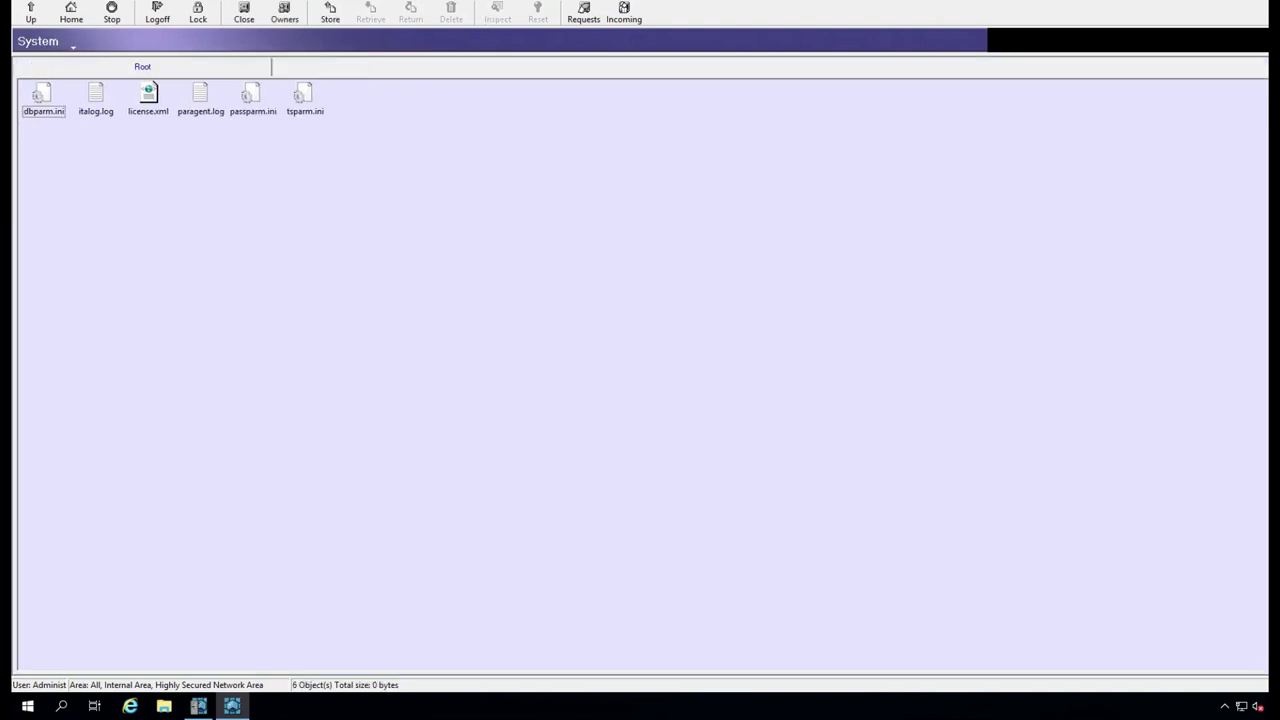
pyautogui.doubleClick(148, 95)
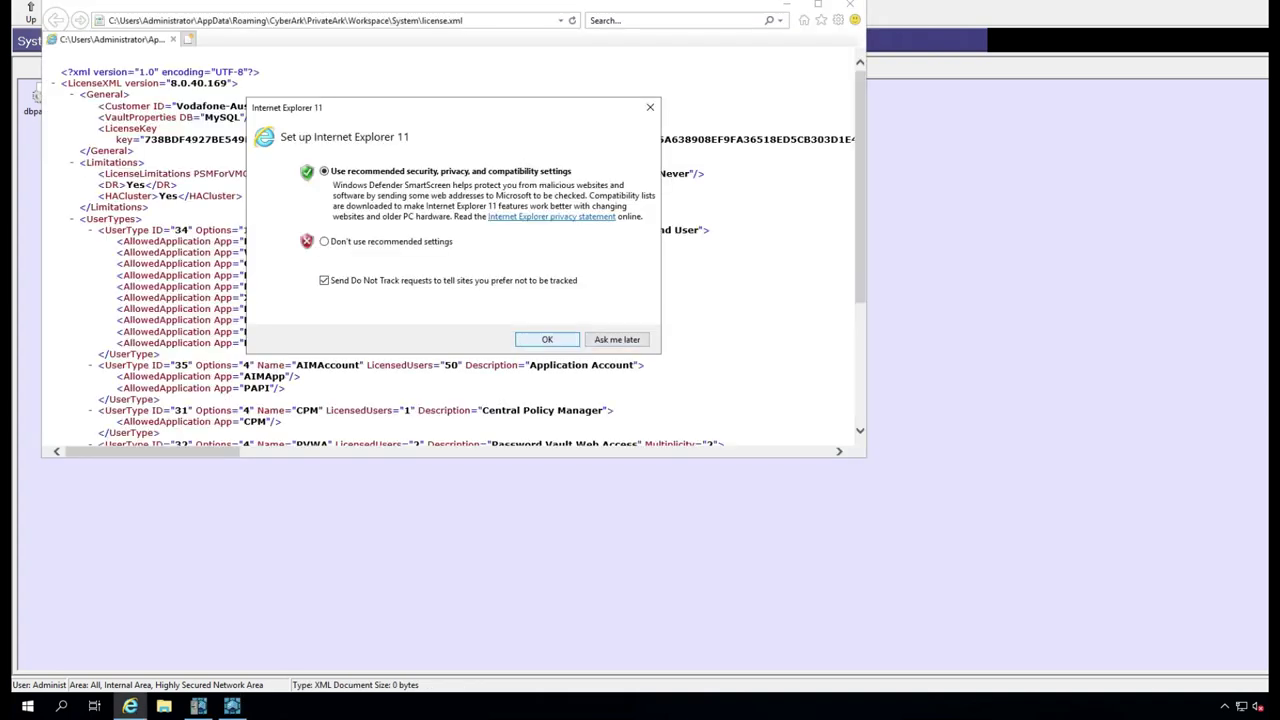
pyautogui.click(547, 339)
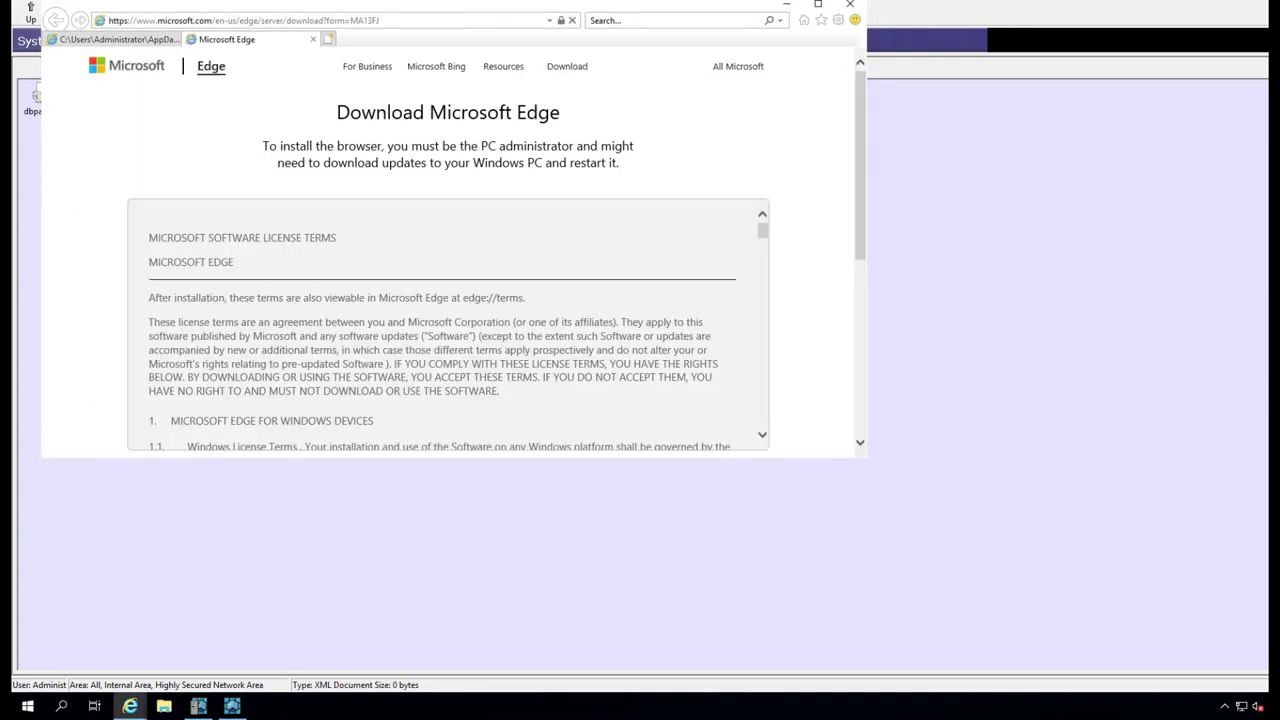
pyautogui.hotkey('ctrl', 'w')
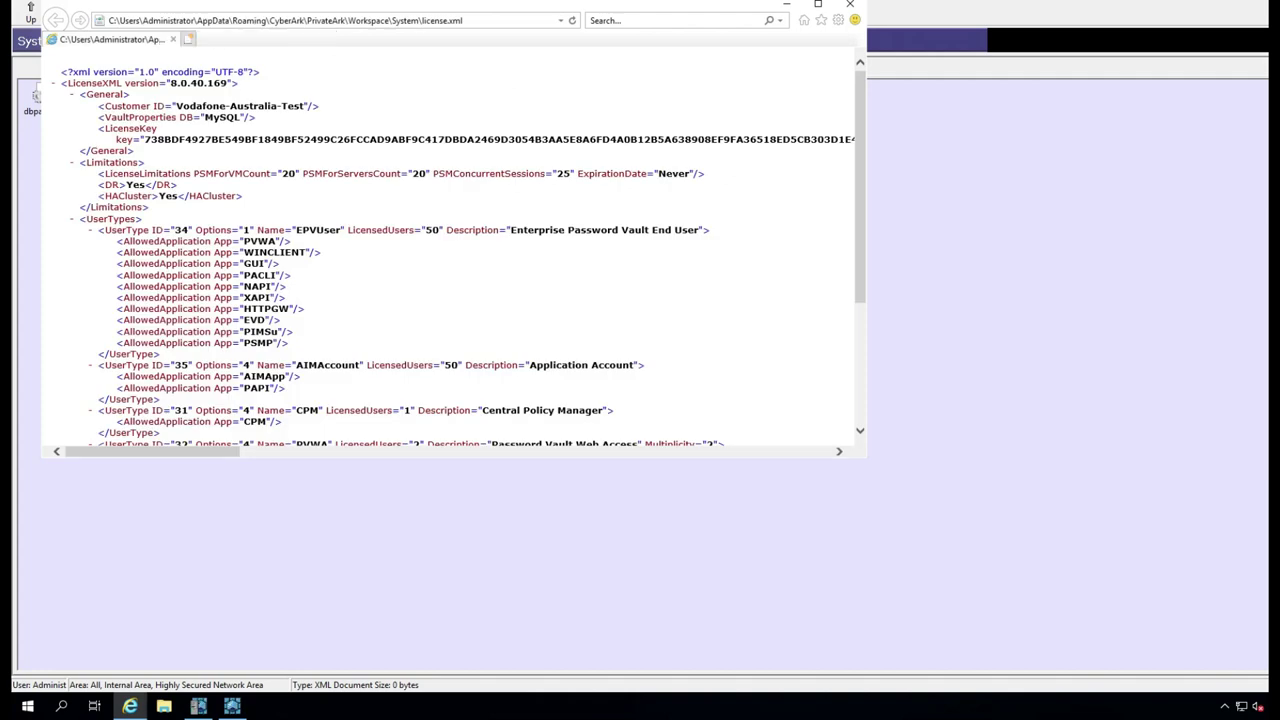
pyautogui.click(850, 5)
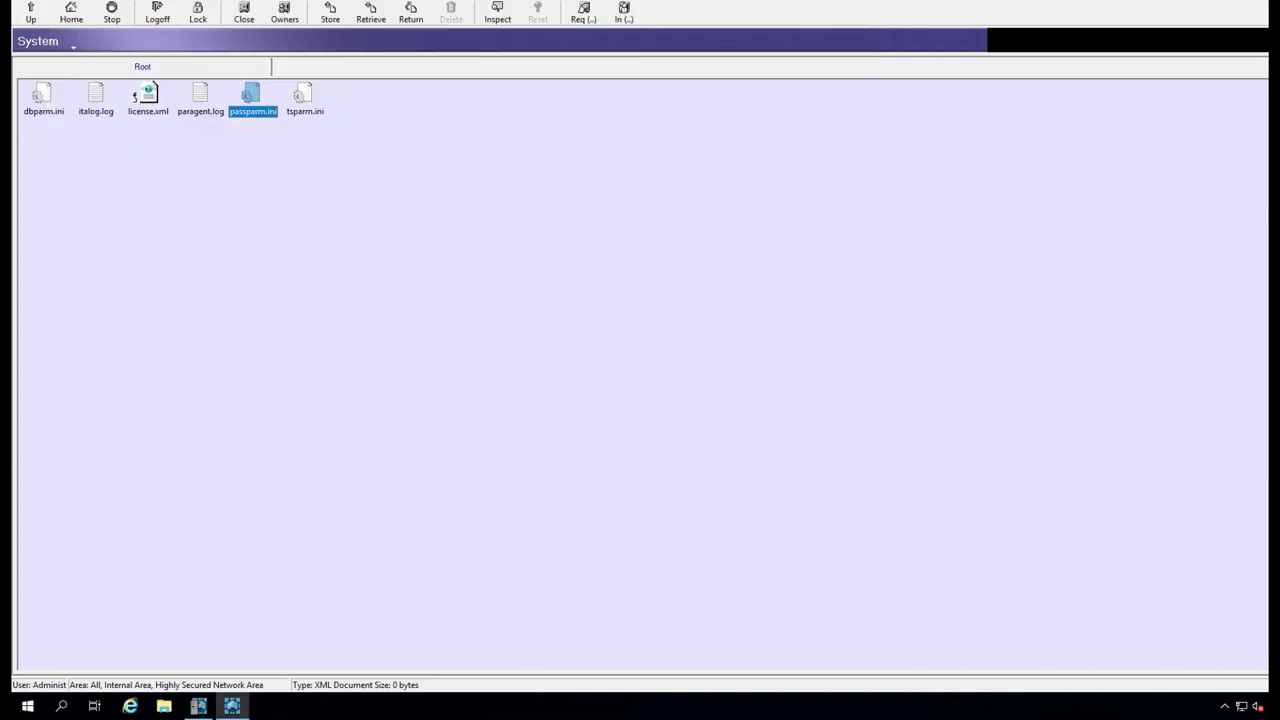
# - Read passparm.ini, then display the System safe's owners
pyautogui.press('Return')
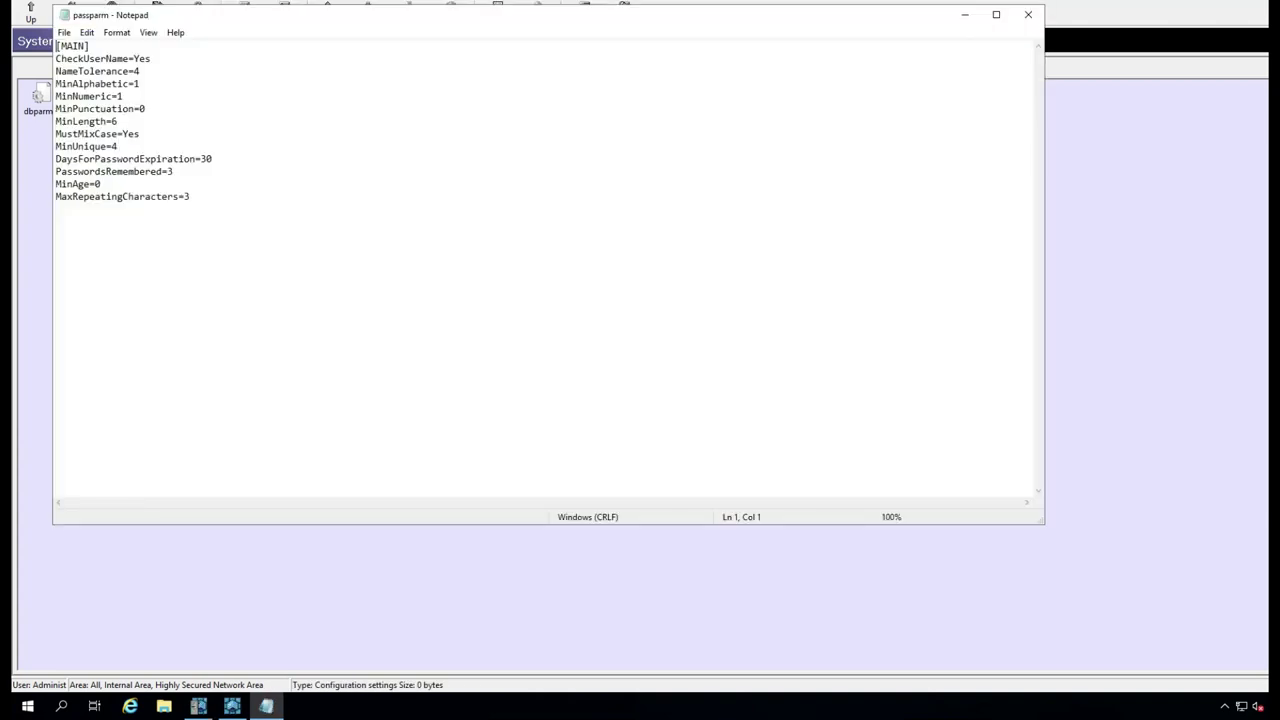
pyautogui.click(1028, 14)
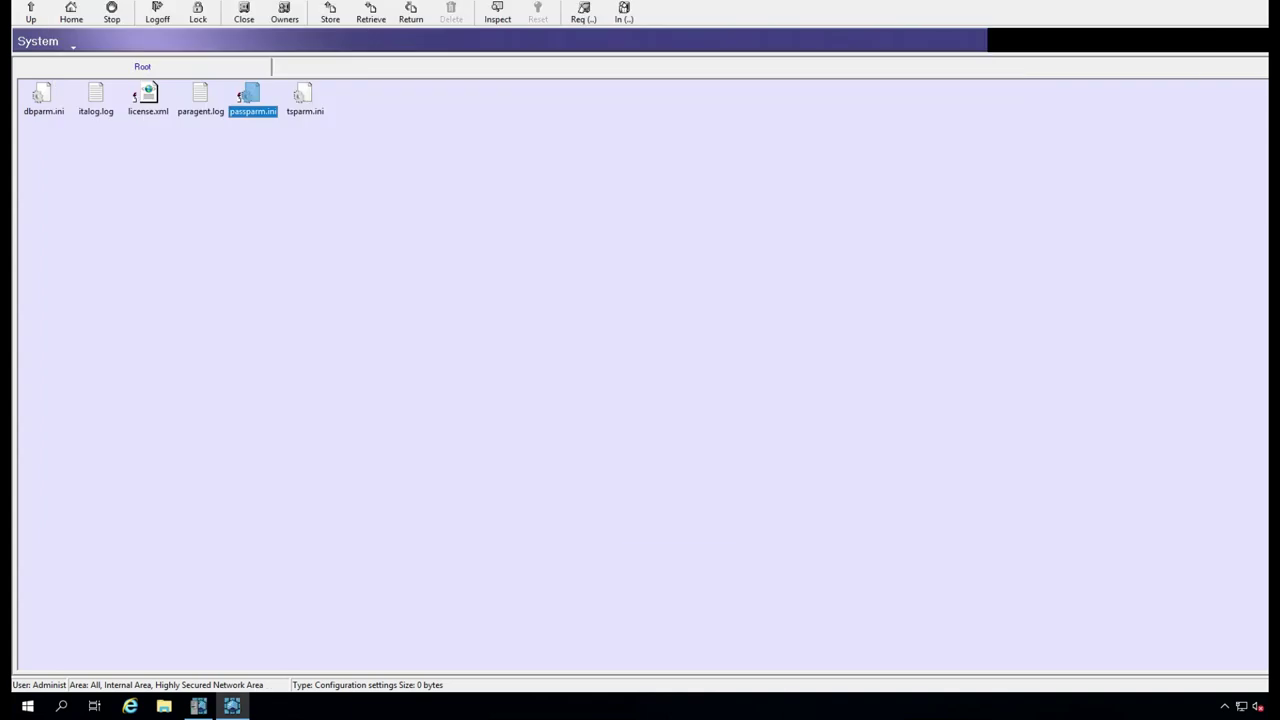
pyautogui.click(284, 12)
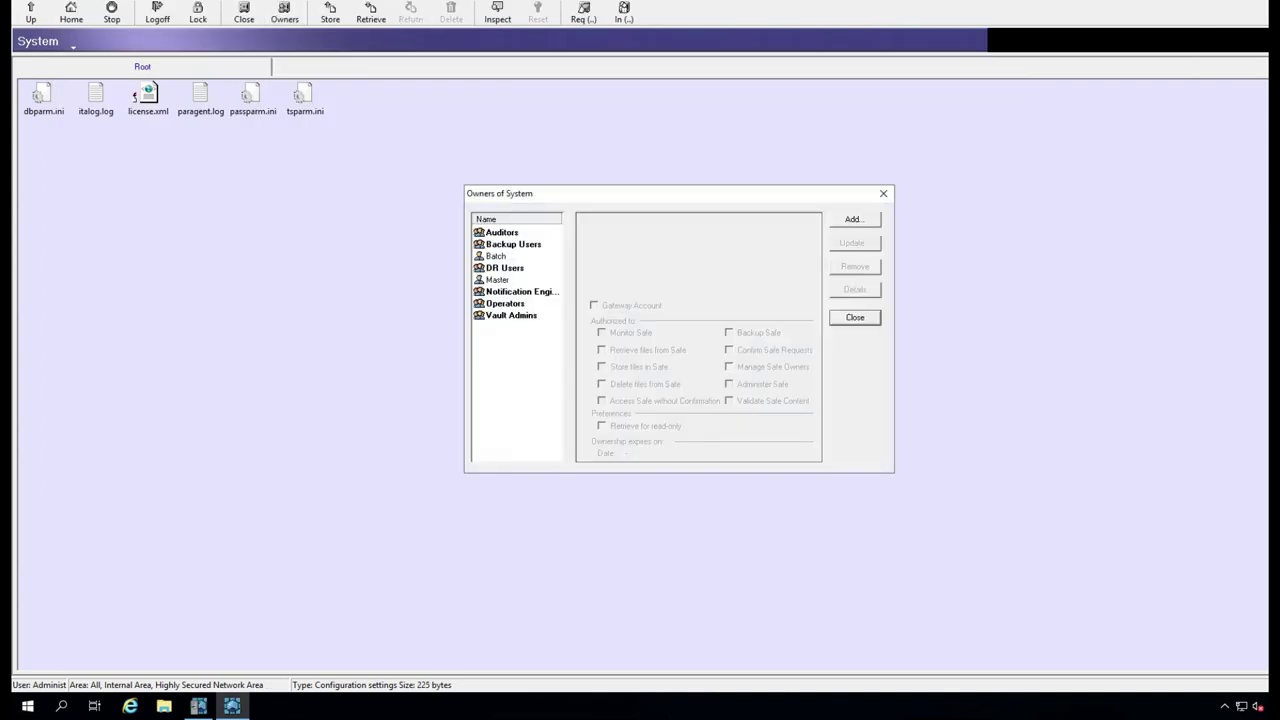
# - Inspect the permissions of Auditors, Backup Users, DR Users, Notification Engines and Operators
pyautogui.click(501, 232)
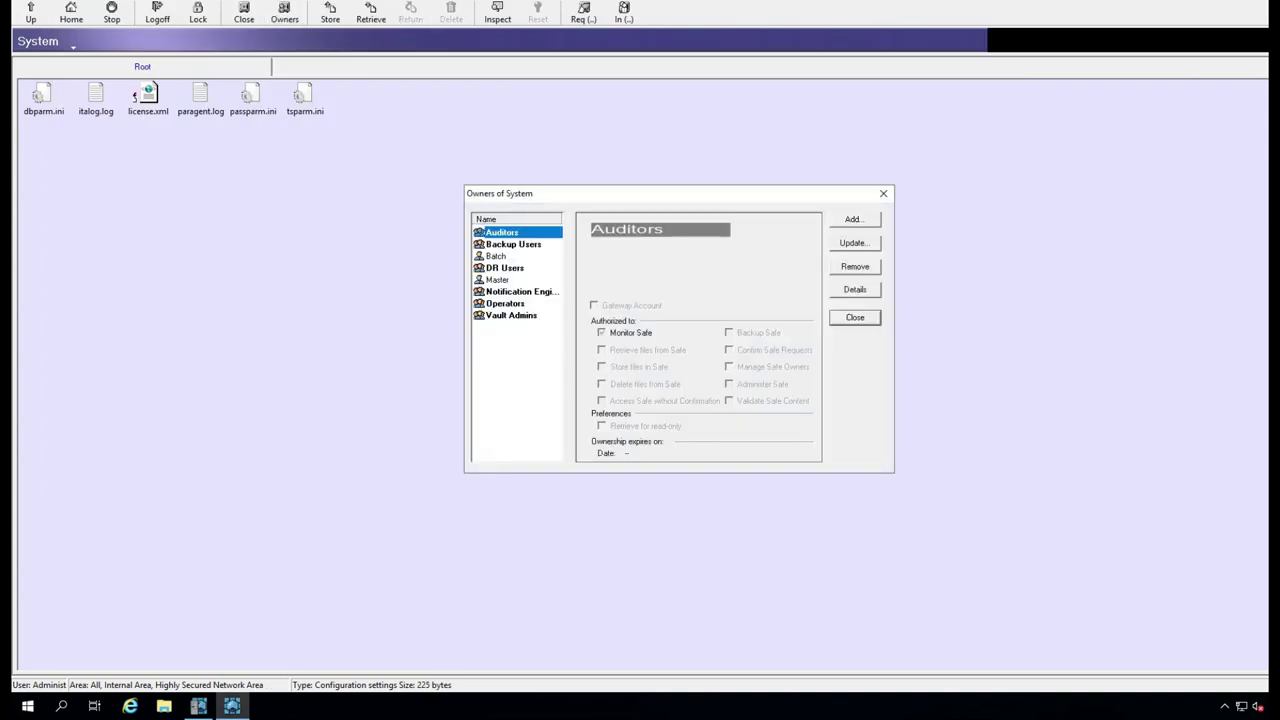
pyautogui.click(513, 244)
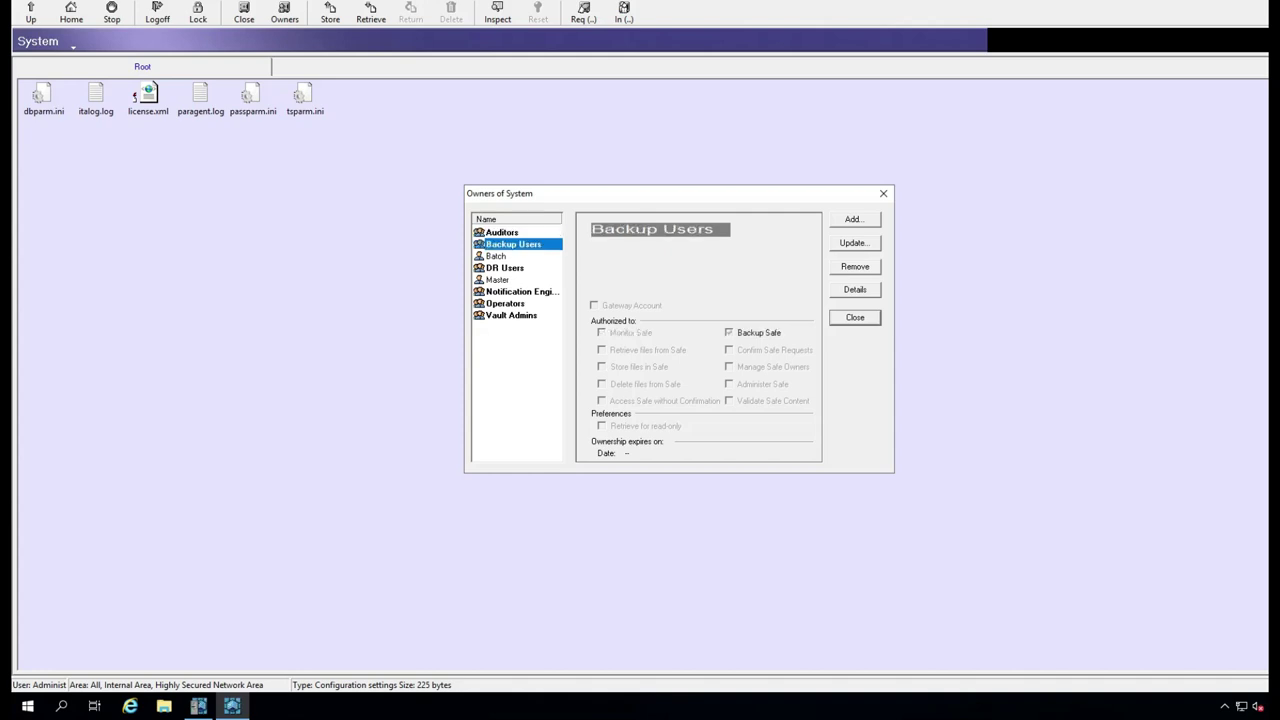
pyautogui.click(505, 268)
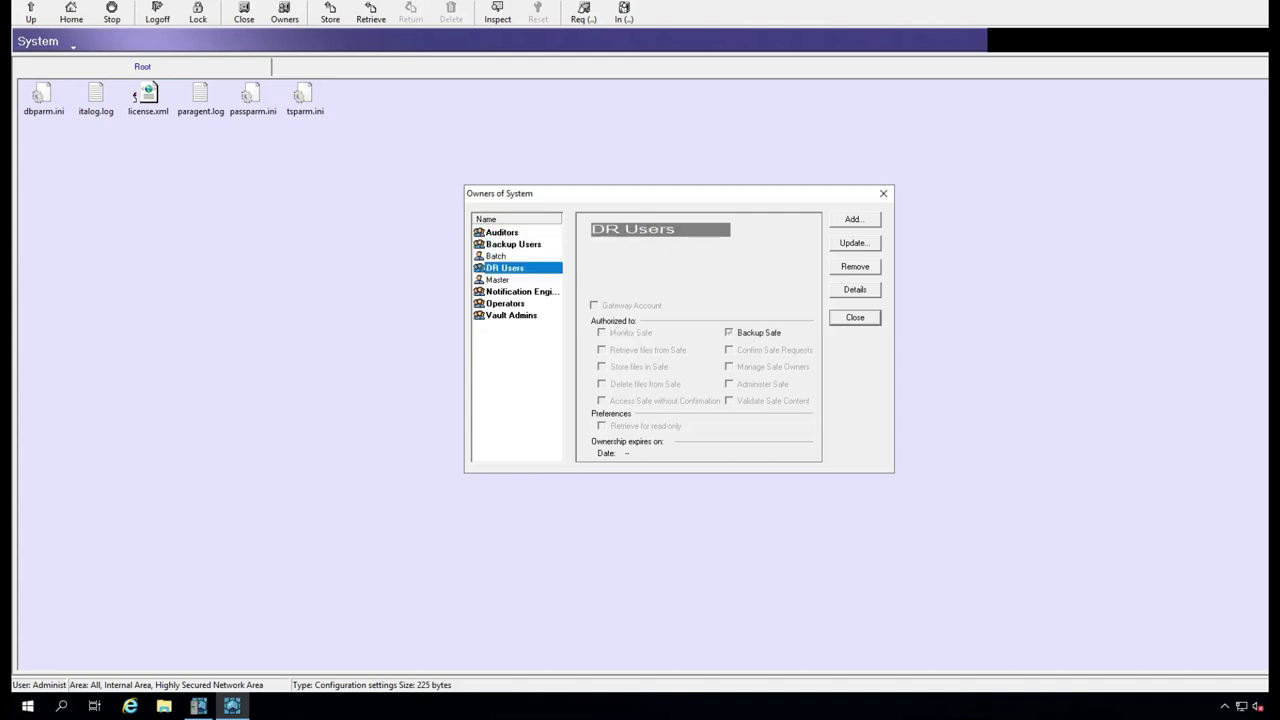
pyautogui.click(518, 291)
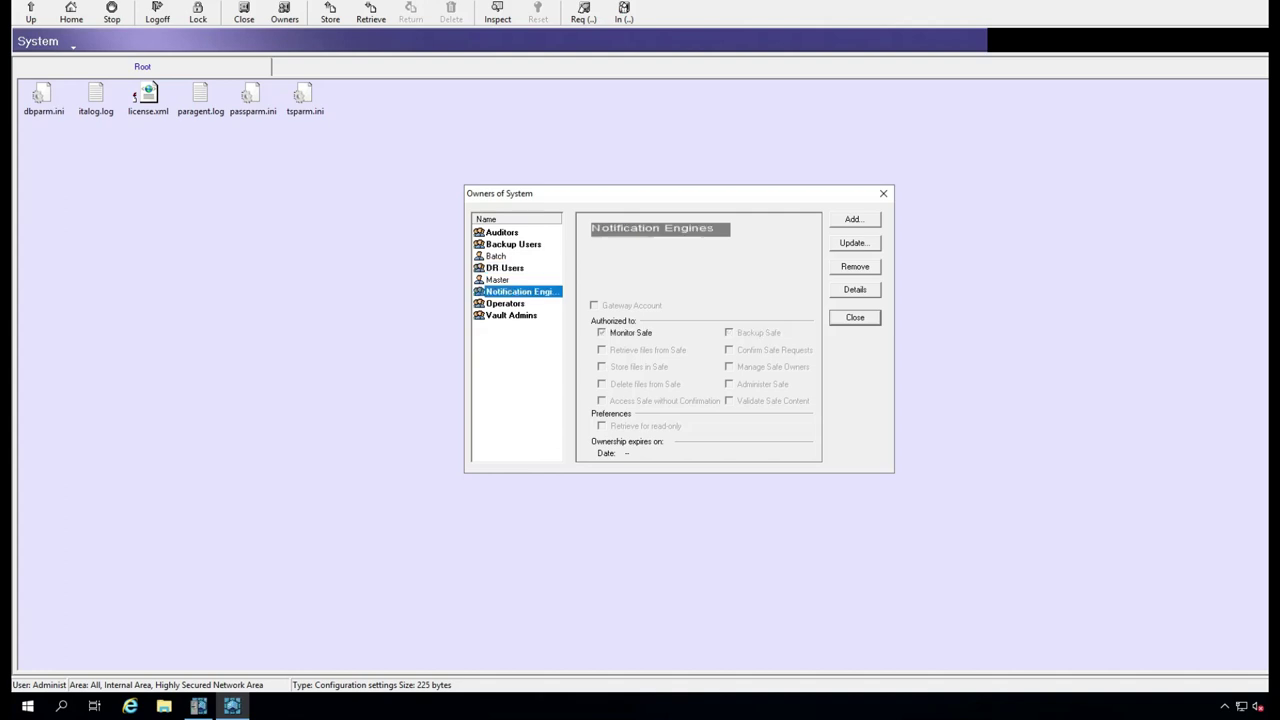
pyautogui.click(505, 303)
pyautogui.click(518, 291)
pyautogui.click(505, 303)
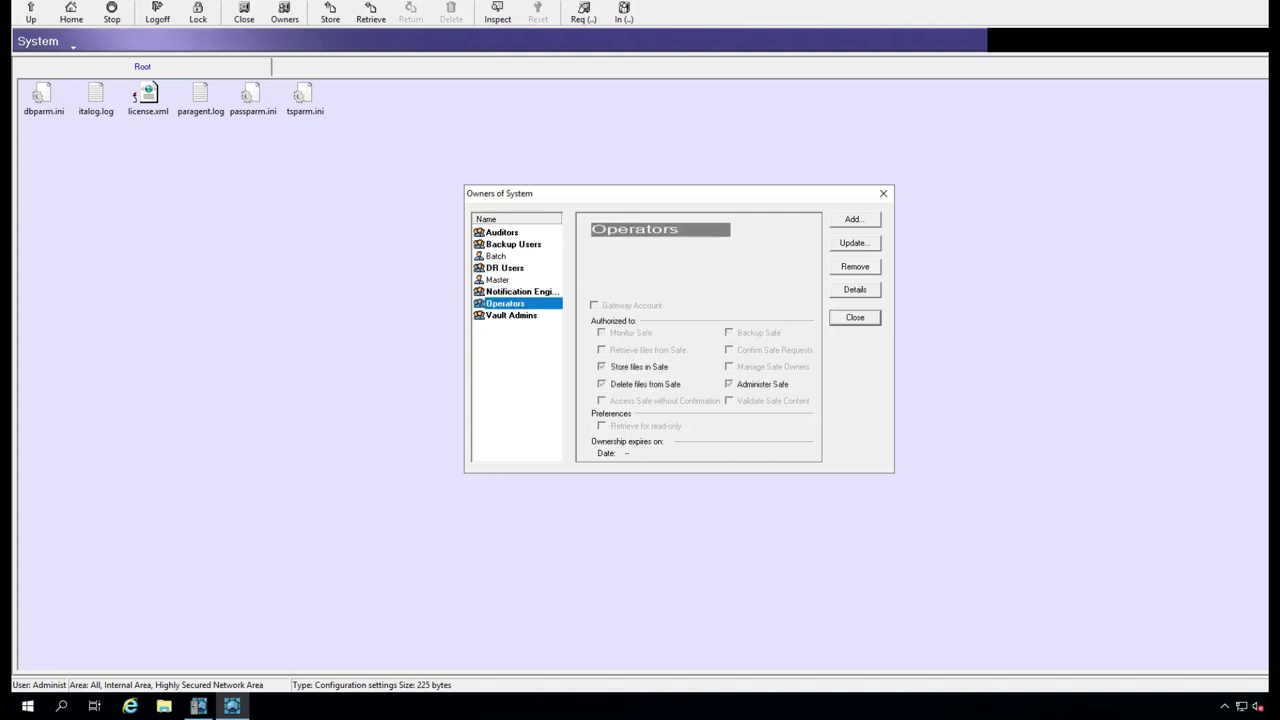